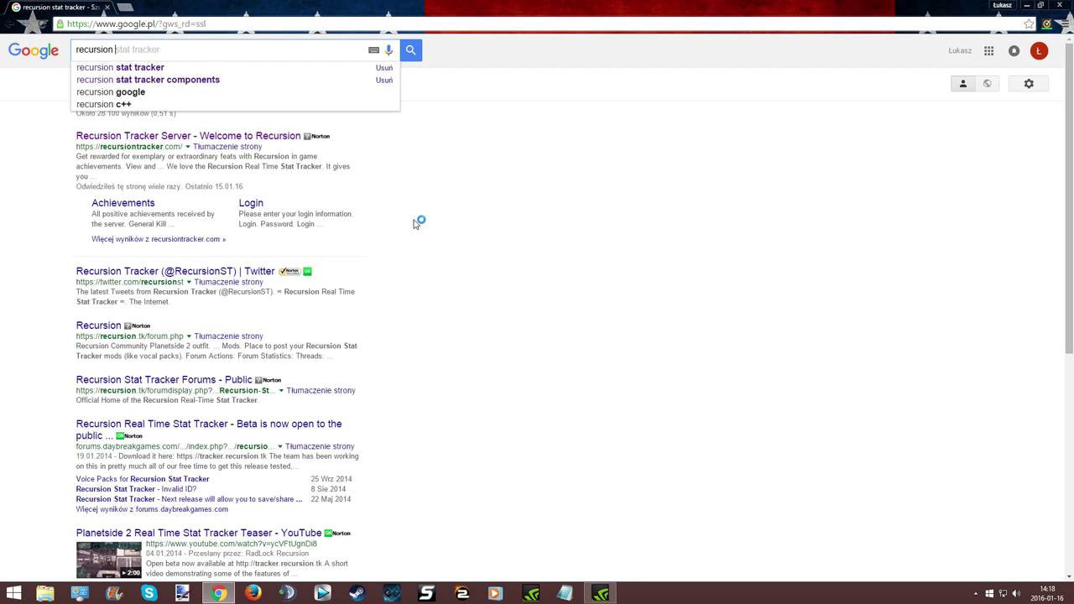
Run the suggested Google search 'recursion stat tracker'
click(163, 70)
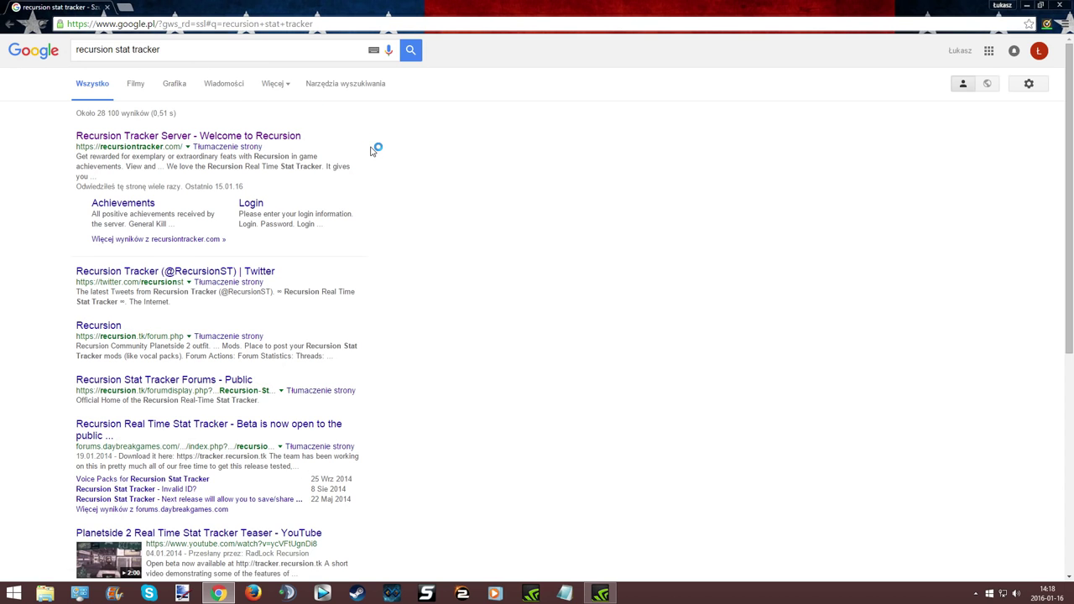
Open the Recursion Tracker Server site, sign in, and download the RTST1033.msi client installer
click(272, 137)
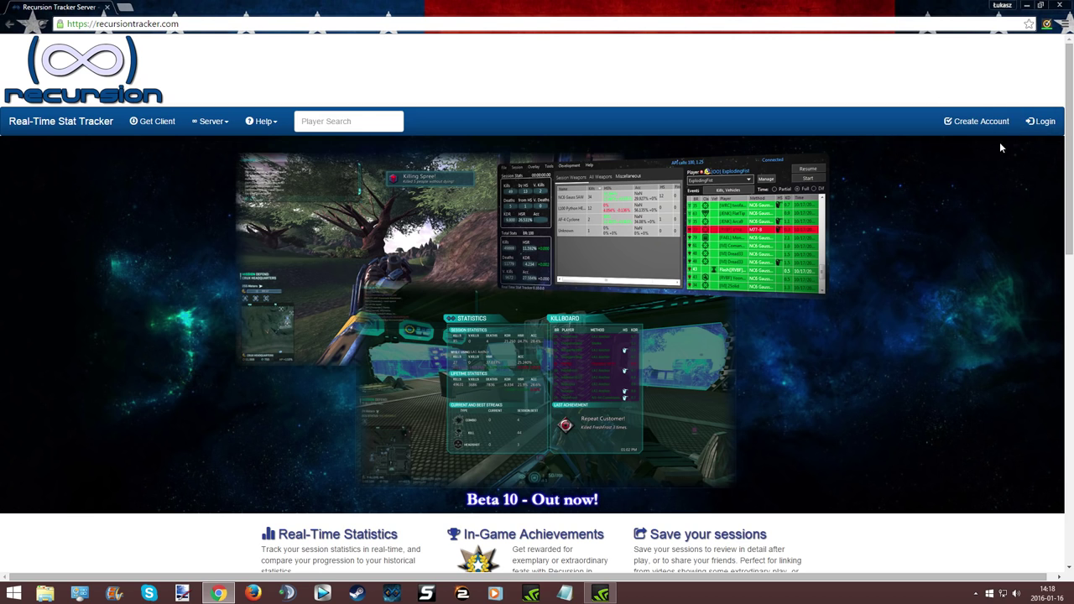
click(1037, 126)
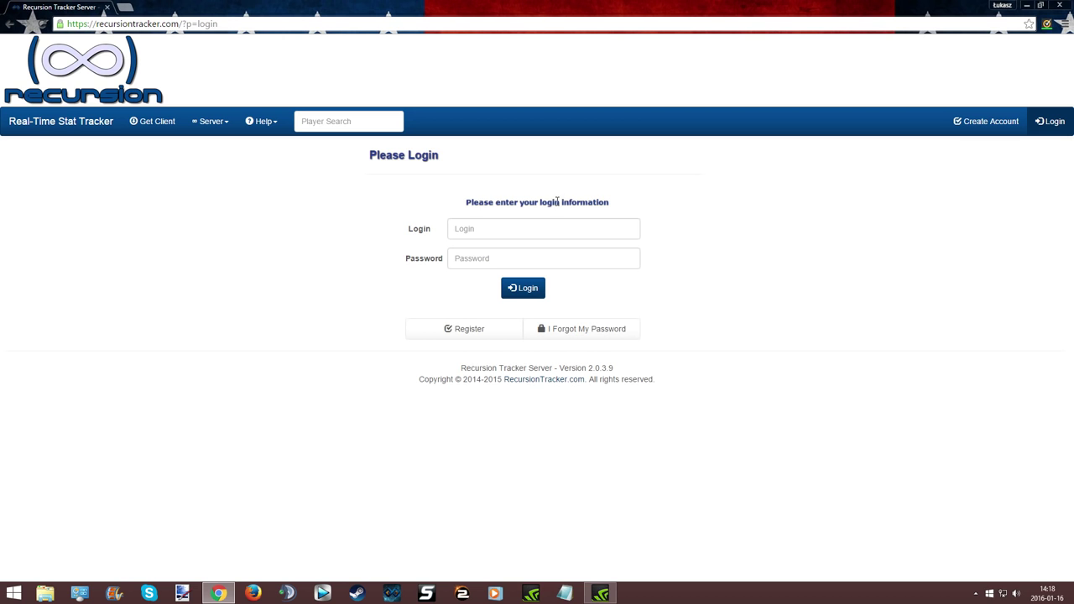
click(498, 231)
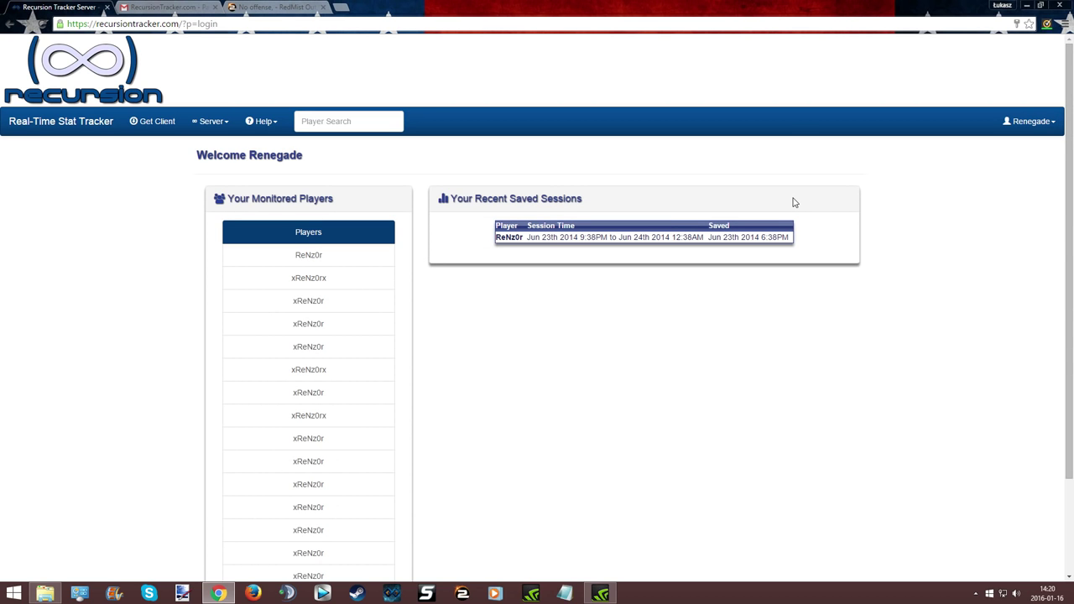
click(141, 133)
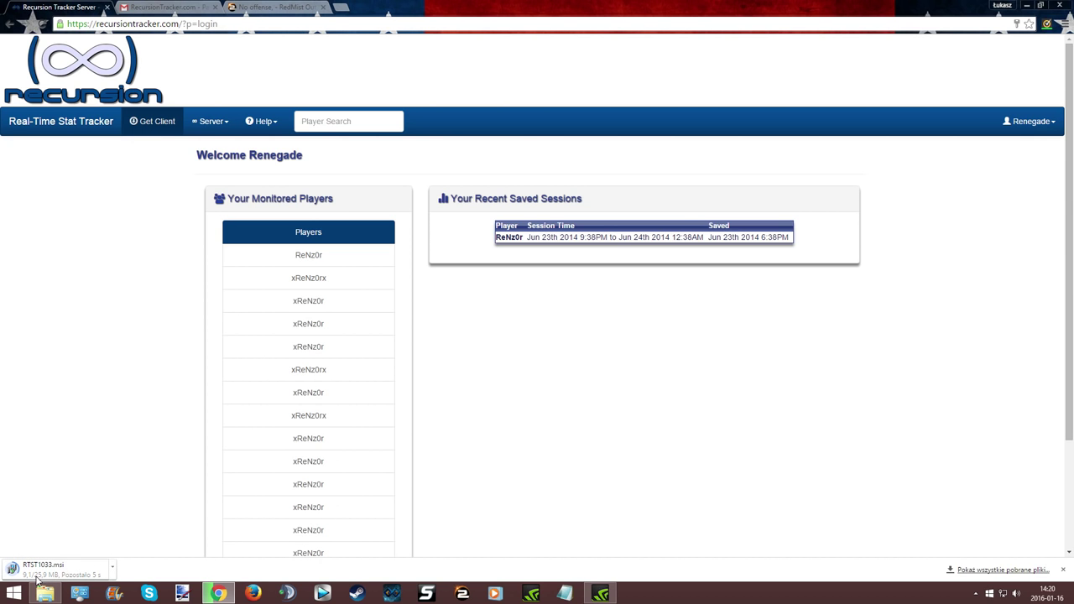
Restore Chrome to a smaller window, move it aside, and close File Explorer
click(1041, 7)
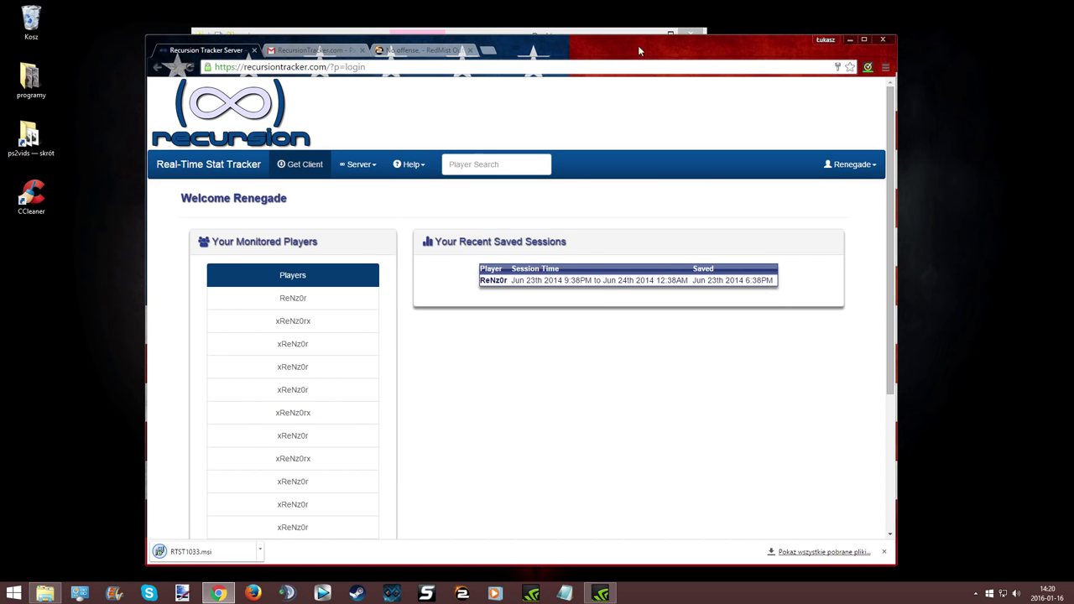
drag(638, 45, 814, 28)
click(270, 30)
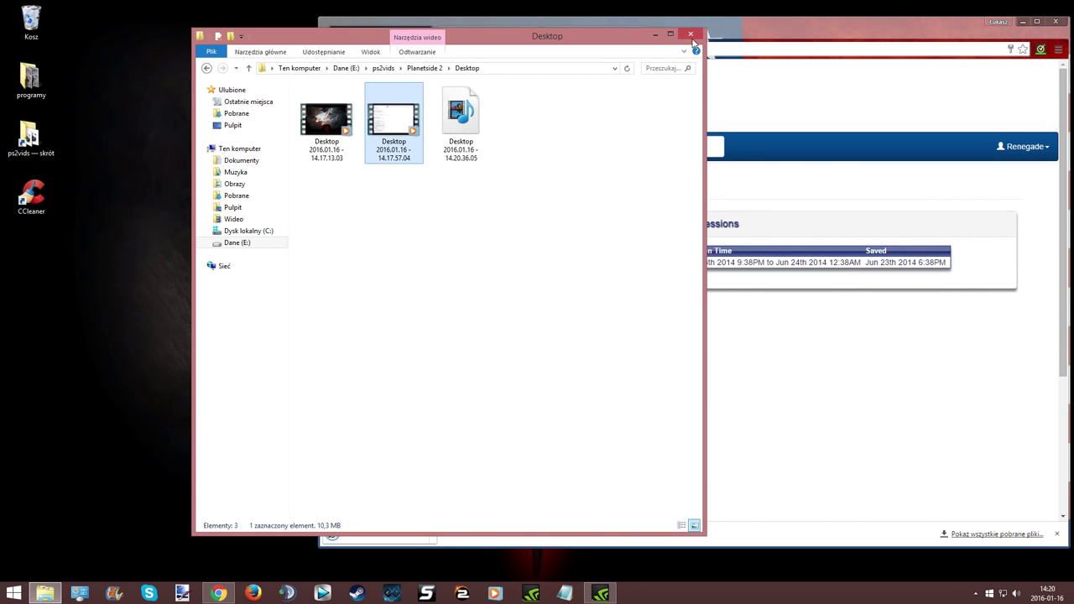
click(678, 35)
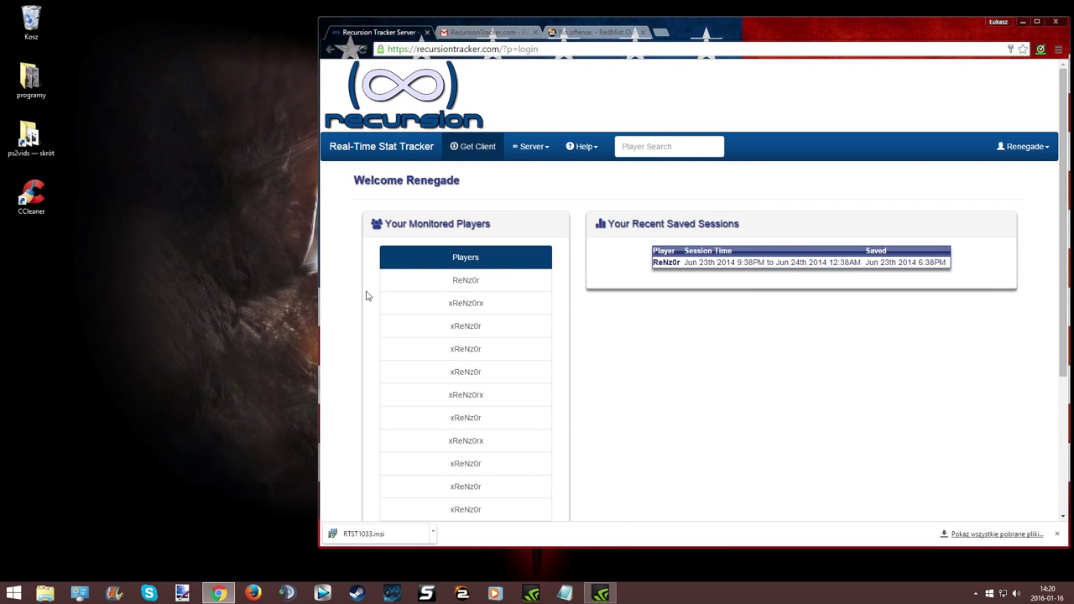
Copy RTST1033.msi to the desktop and install it to the default folder, approving the admin prompt
mouse_move(369, 534)
mouse_down()
mouse_move(83, 327)
mouse_move(76, 305)
mouse_up()
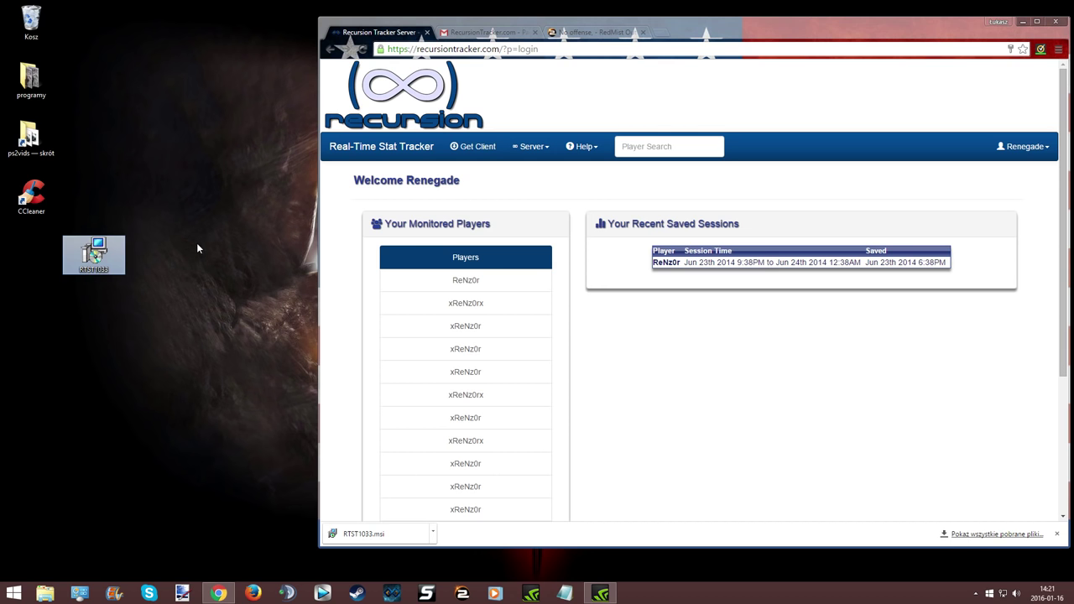
double_click(93, 253)
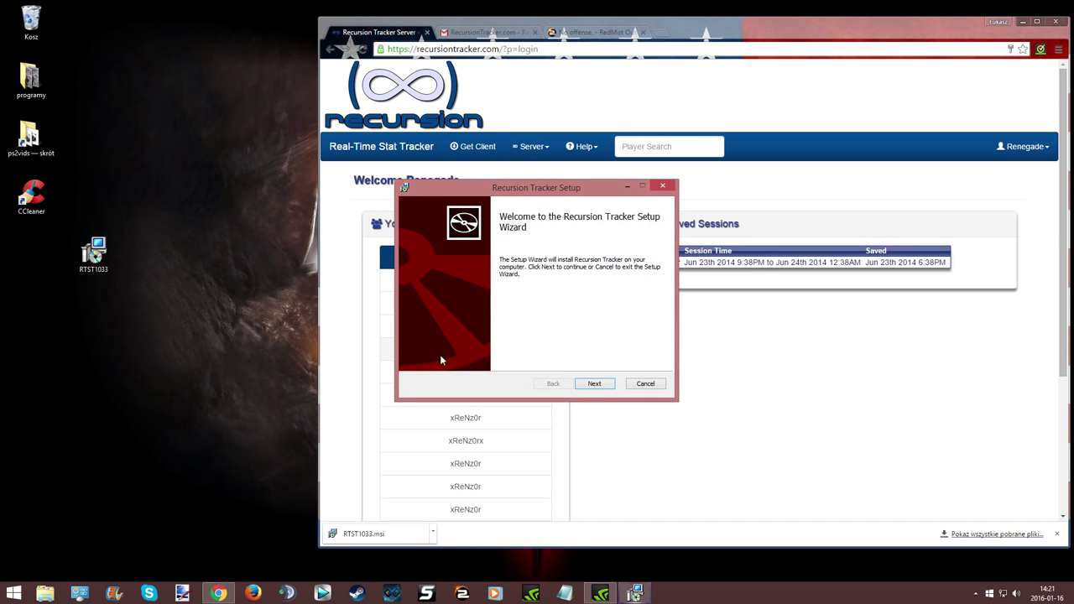
click(609, 387)
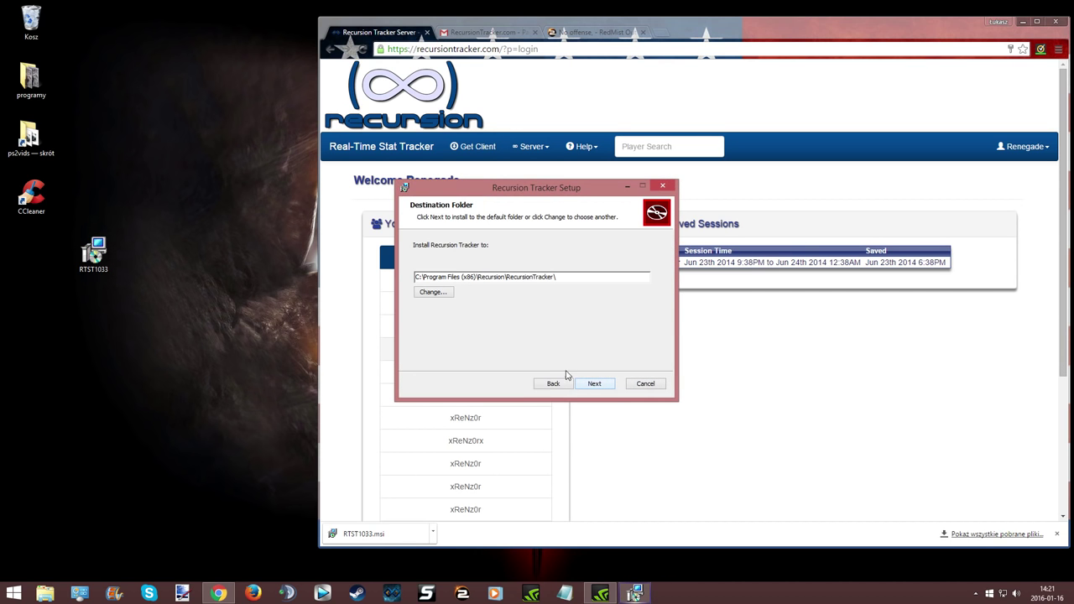
click(609, 387)
click(577, 386)
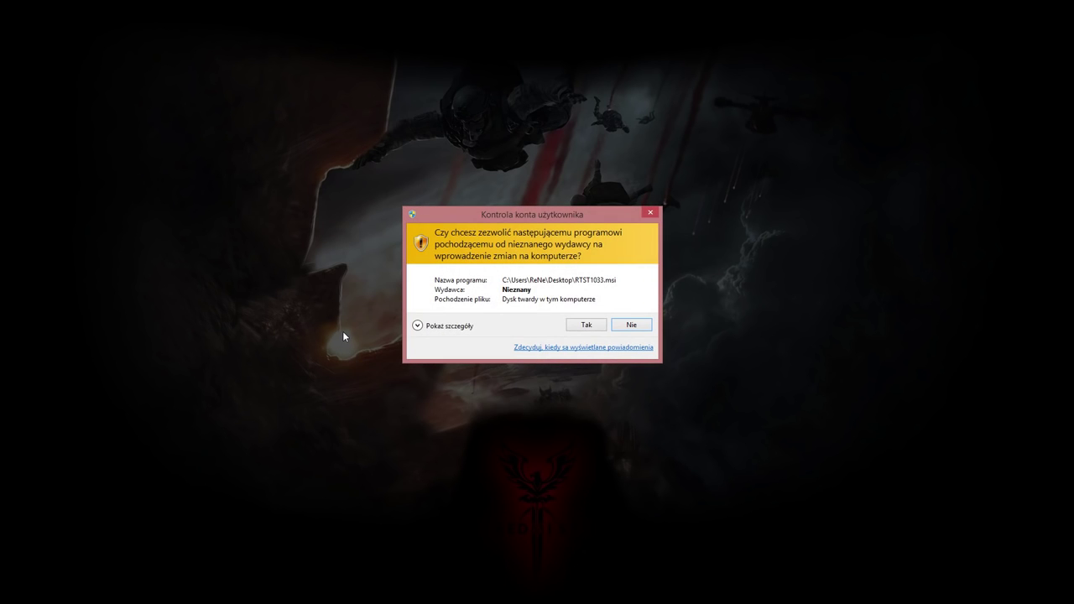
click(578, 326)
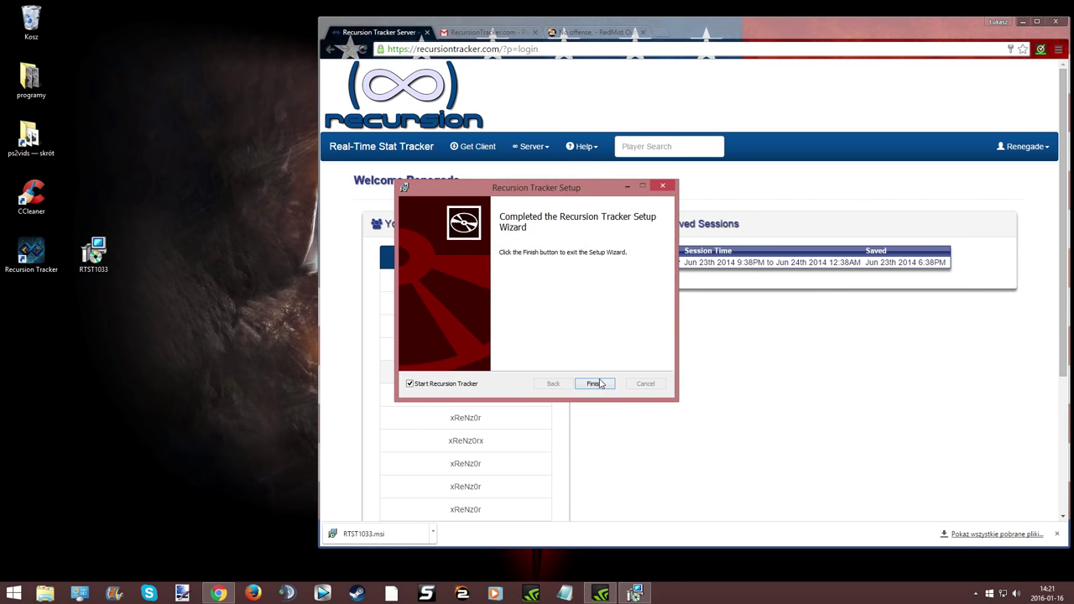
Finish the setup wizard, tidy the installer icon, and launch Recursion Tracker
click(601, 383)
drag(93, 252, 63, 318)
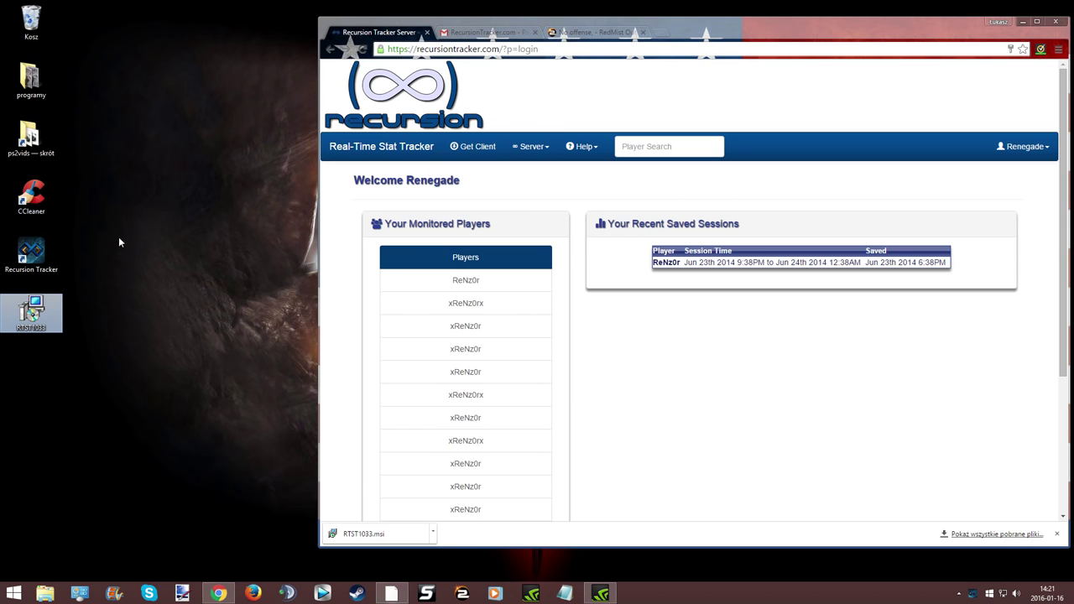
double_click(38, 256)
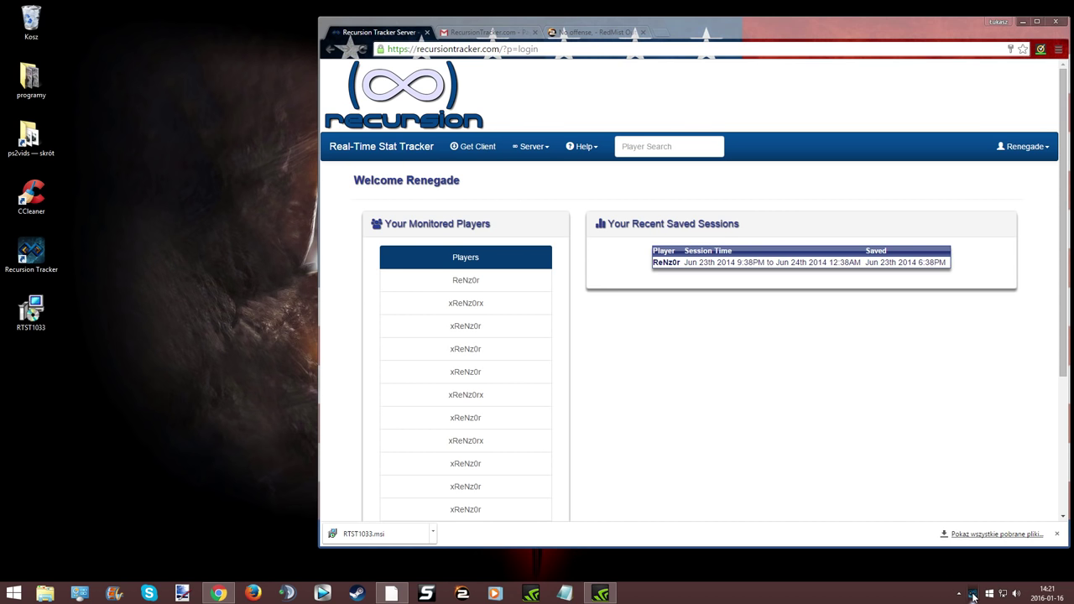
Minimize Chrome, log in to Recursion Tracker, and reposition its main window
click(1023, 21)
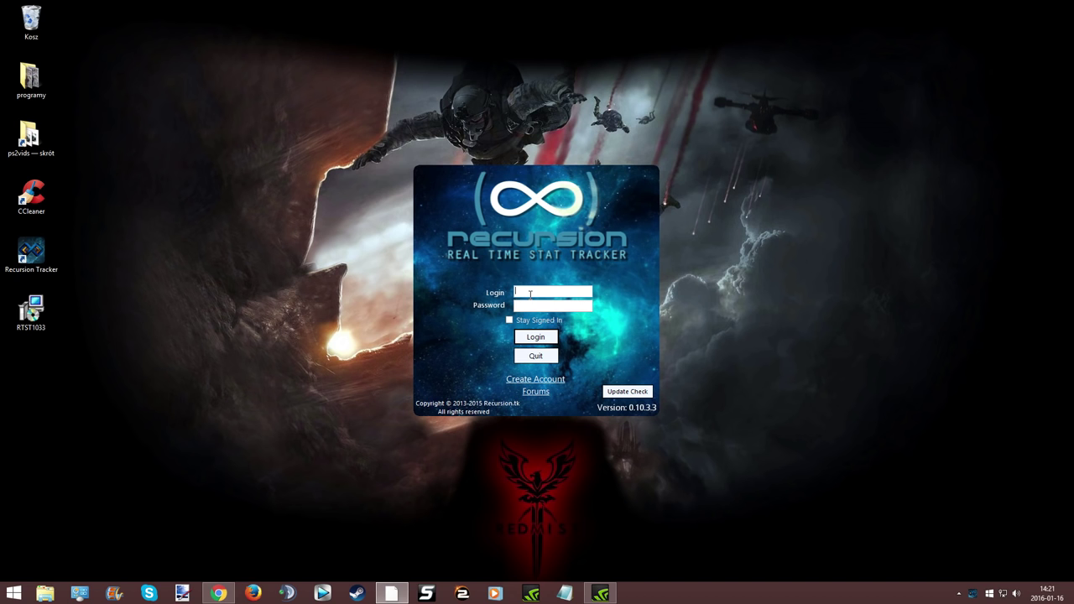
click(536, 356)
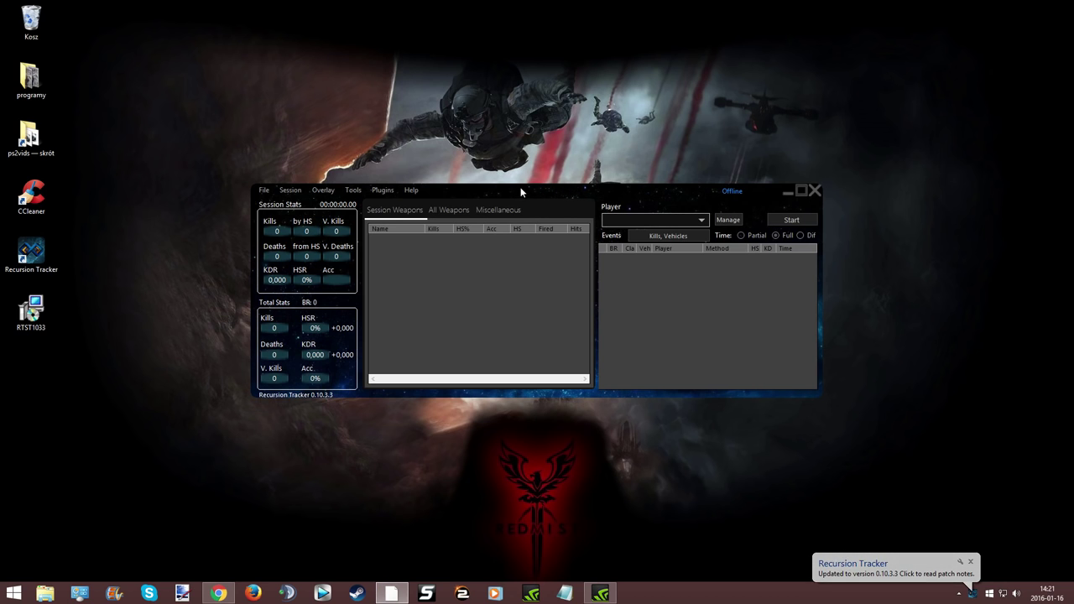
mouse_move(528, 198)
mouse_down()
mouse_move(482, 198)
mouse_move(521, 202)
mouse_up()
Add two player names to the available players list in player management
click(683, 235)
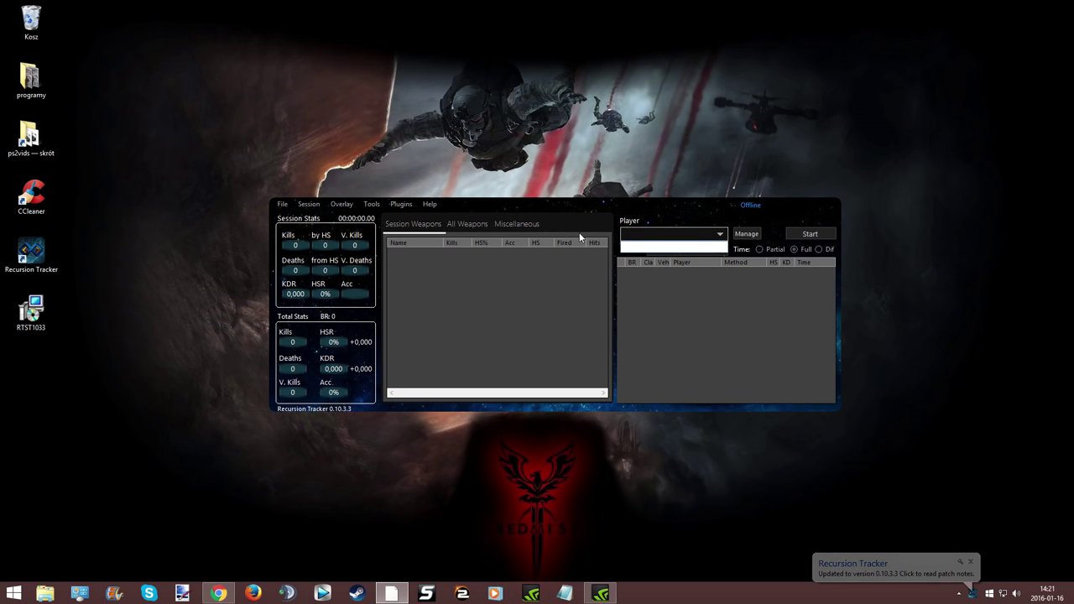
click(744, 235)
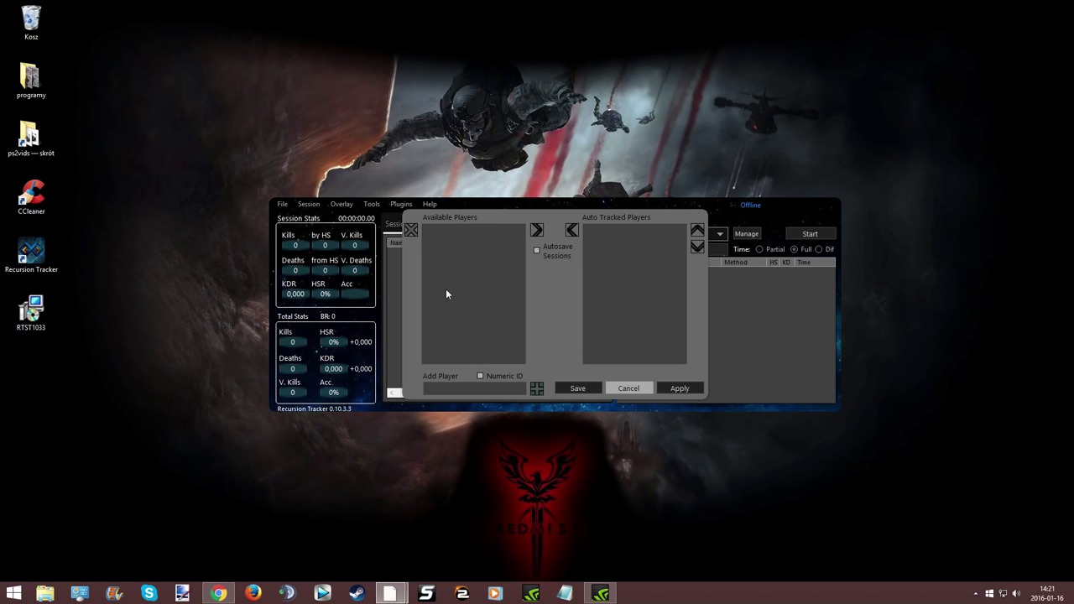
click(453, 390)
text(ReNzor)
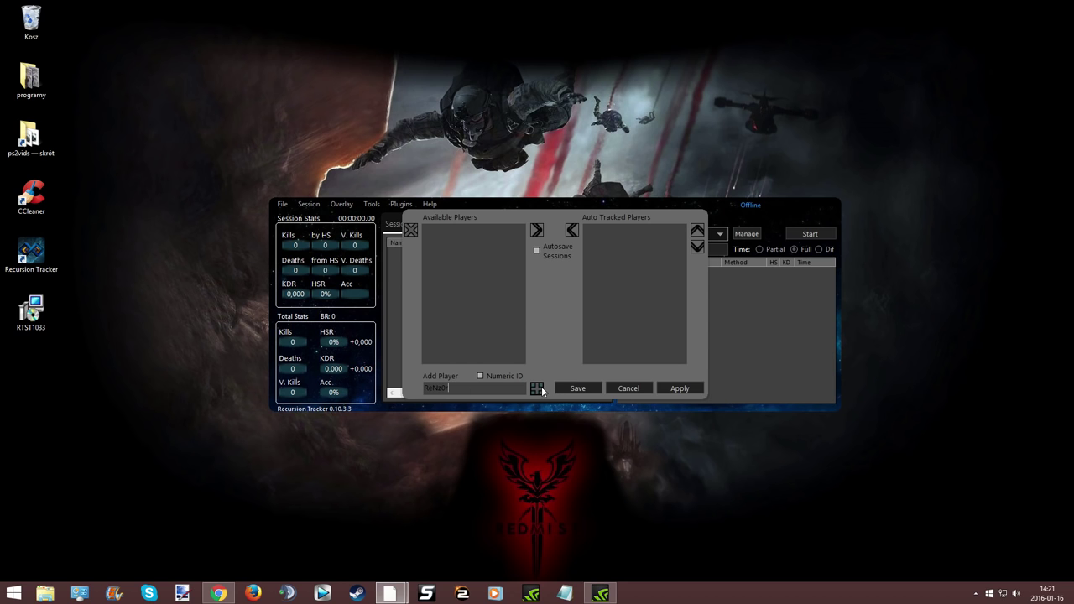
key(Return)
text(xR)
key(Return)
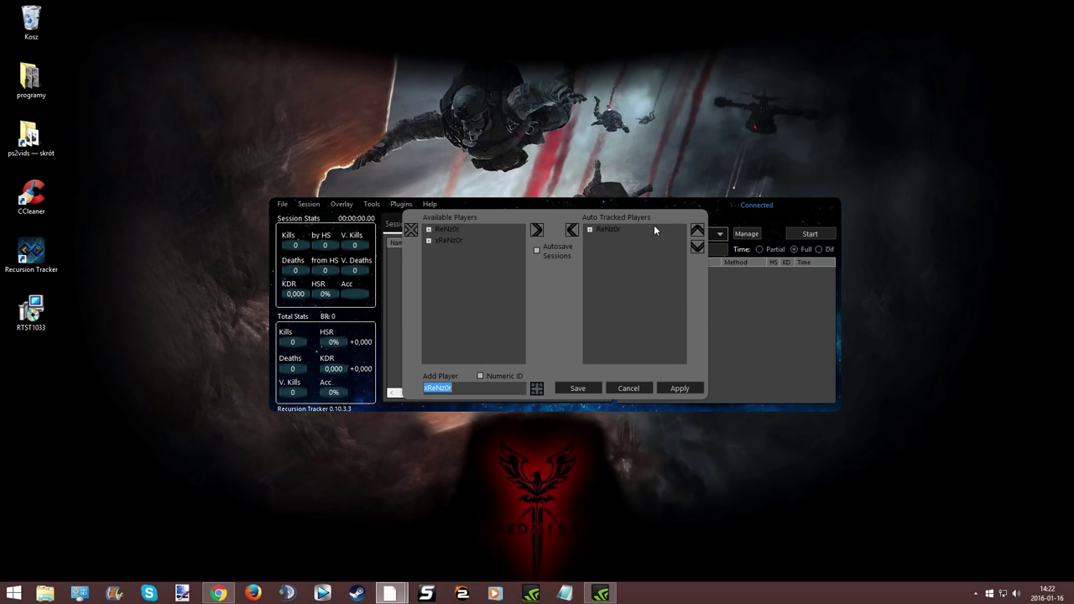
Move both players to Auto Tracked Players and apply the list
click(464, 231)
click(536, 229)
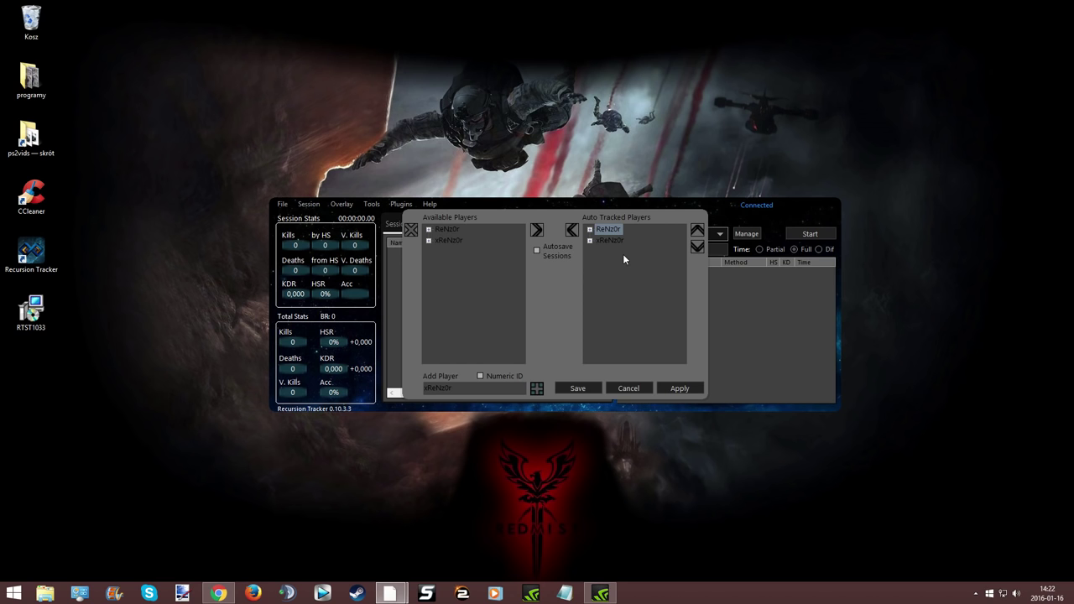
click(675, 390)
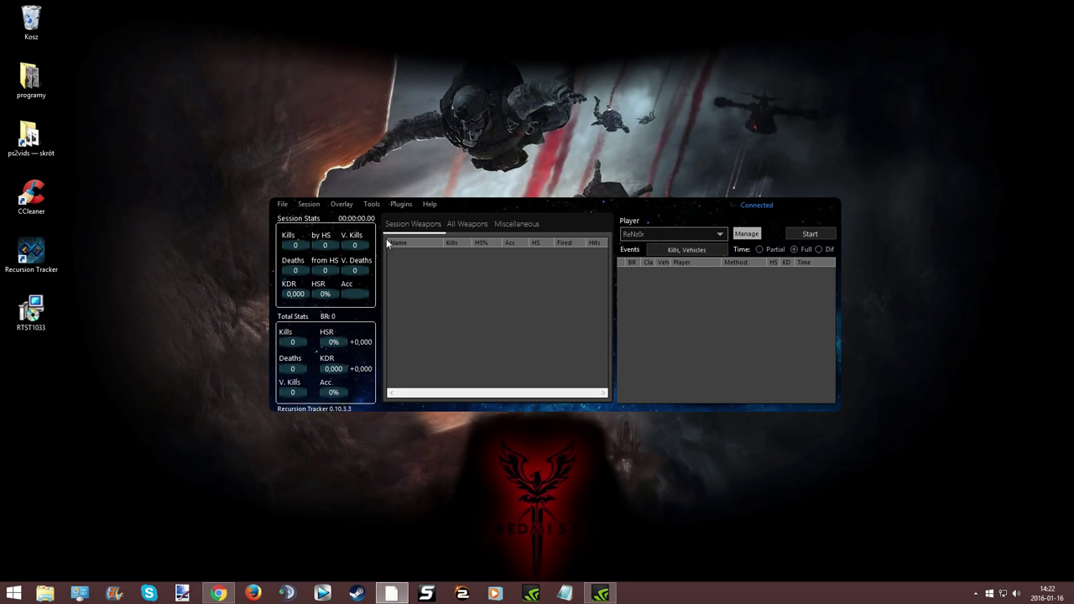
Open the tracker settings on the sound tab
click(372, 204)
click(384, 217)
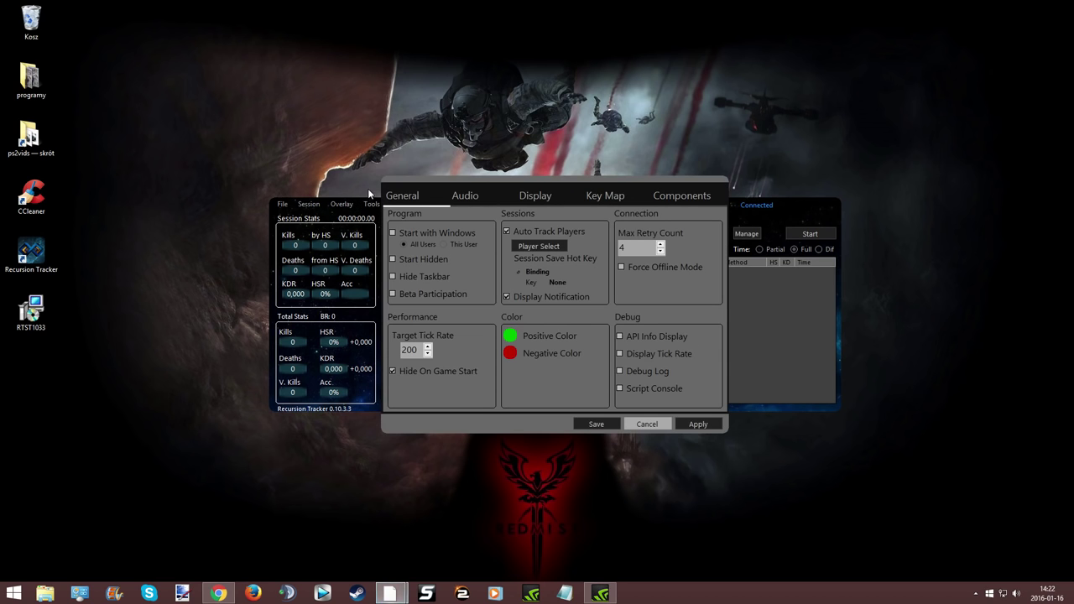
click(463, 196)
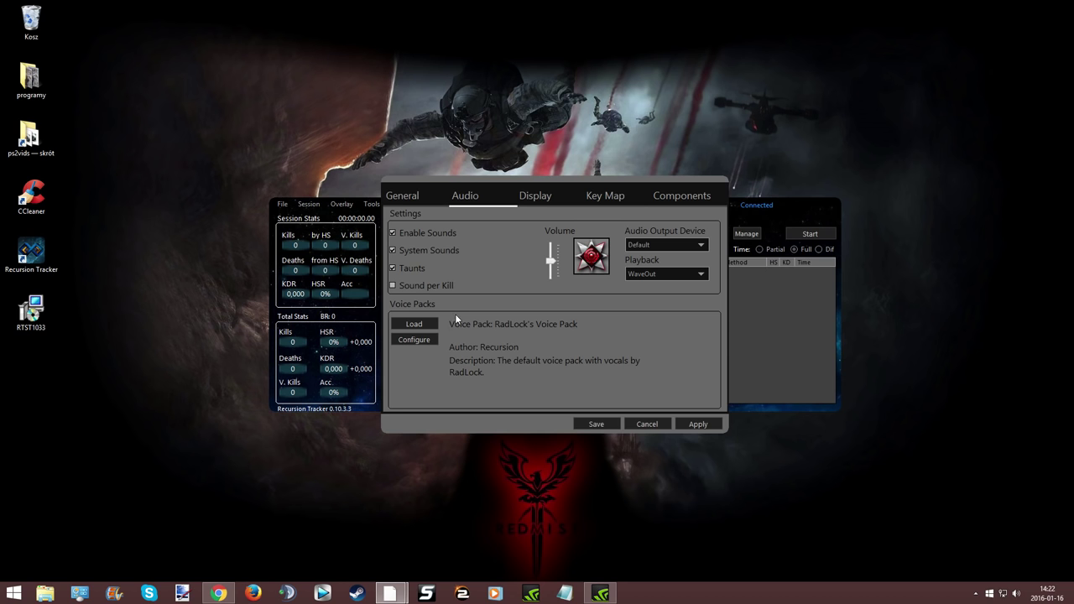
Select ONE_MAN_EMPIRE, COUNTER_TERRORISTS and LOBOTOMIST voice pack achievements, save, and apply settings
click(404, 344)
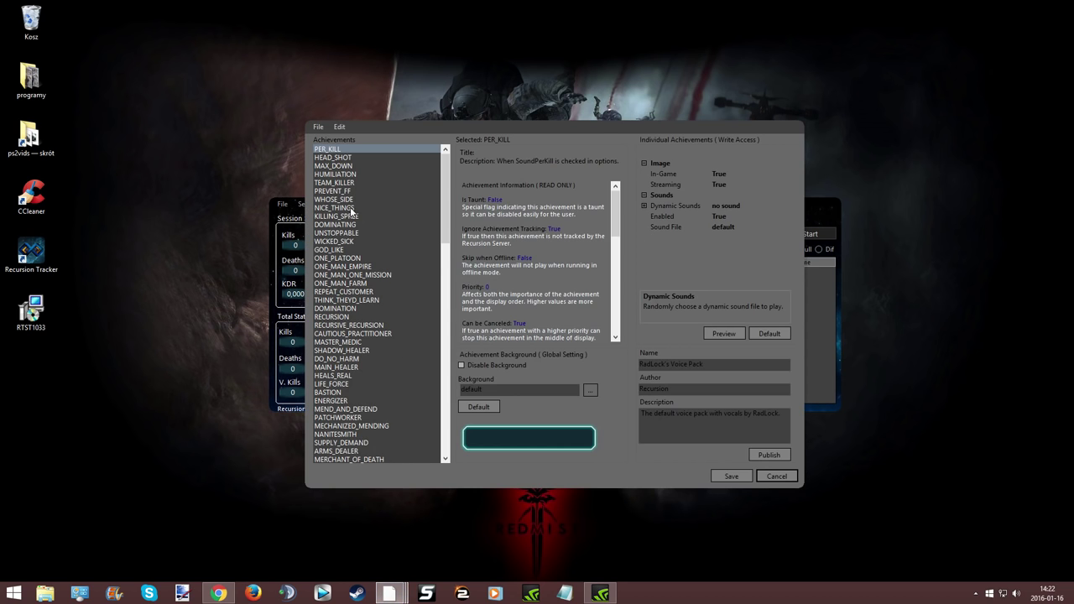
click(344, 266)
scroll(437, 257, down, 4)
scroll(436, 254, down, 4)
click(363, 259)
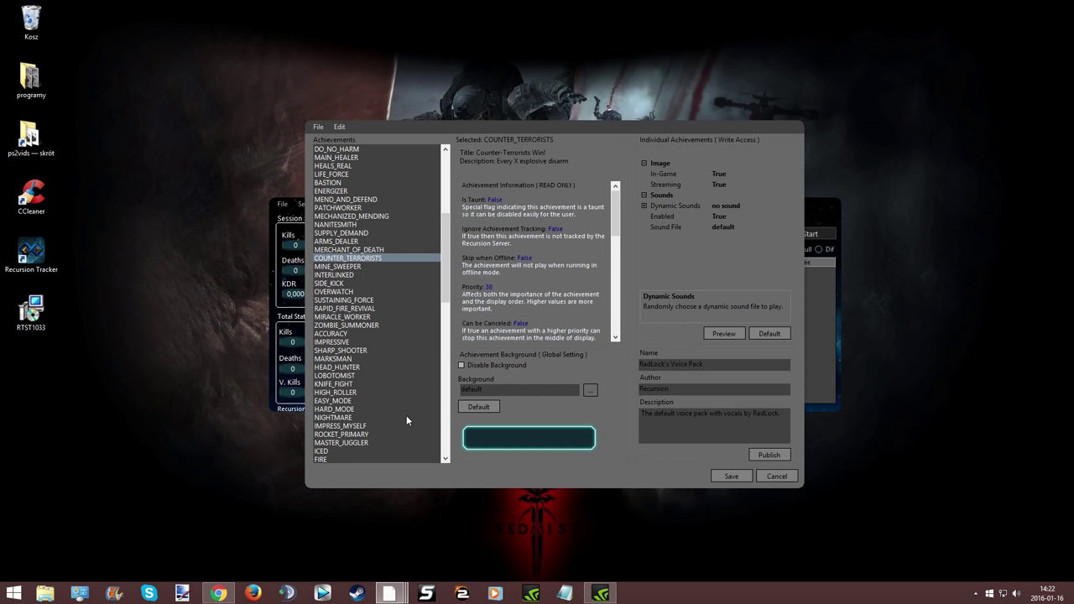
click(365, 376)
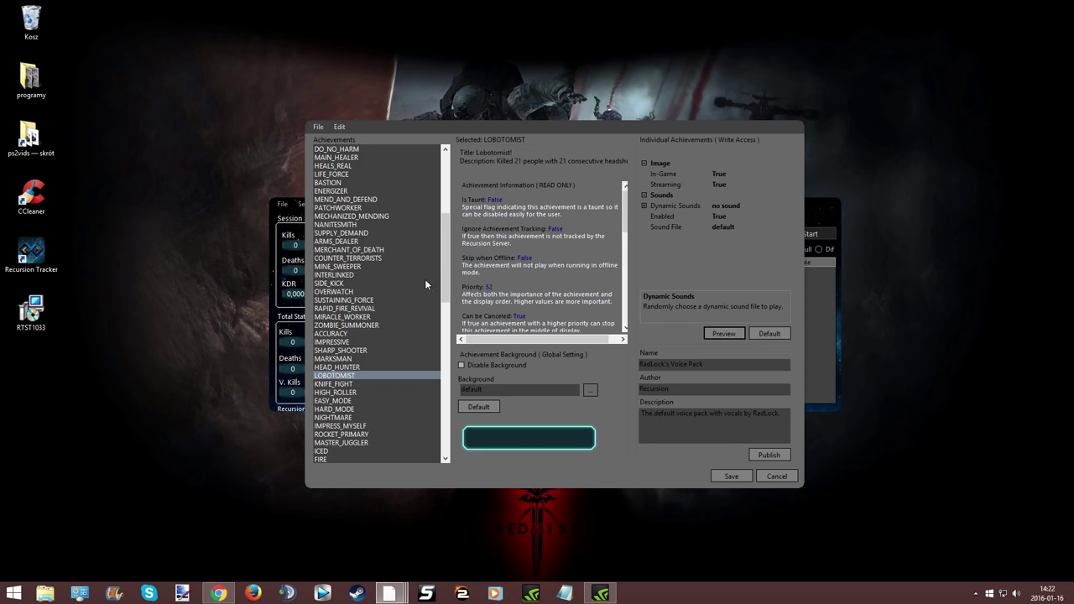
mouse_move(449, 276)
mouse_down()
mouse_move(451, 238)
mouse_move(445, 290)
mouse_move(437, 253)
mouse_up()
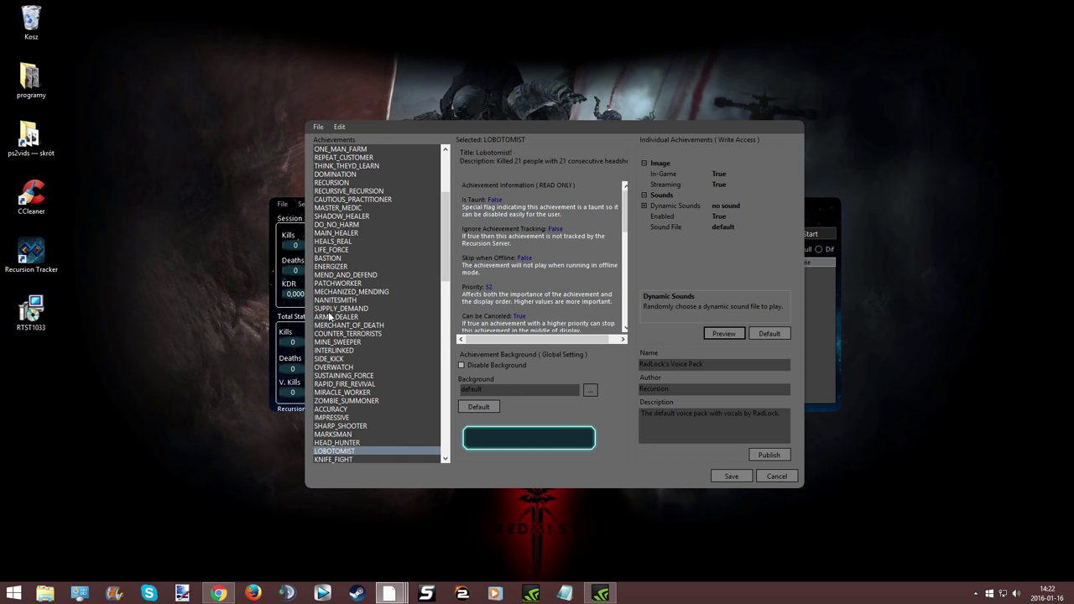
click(733, 478)
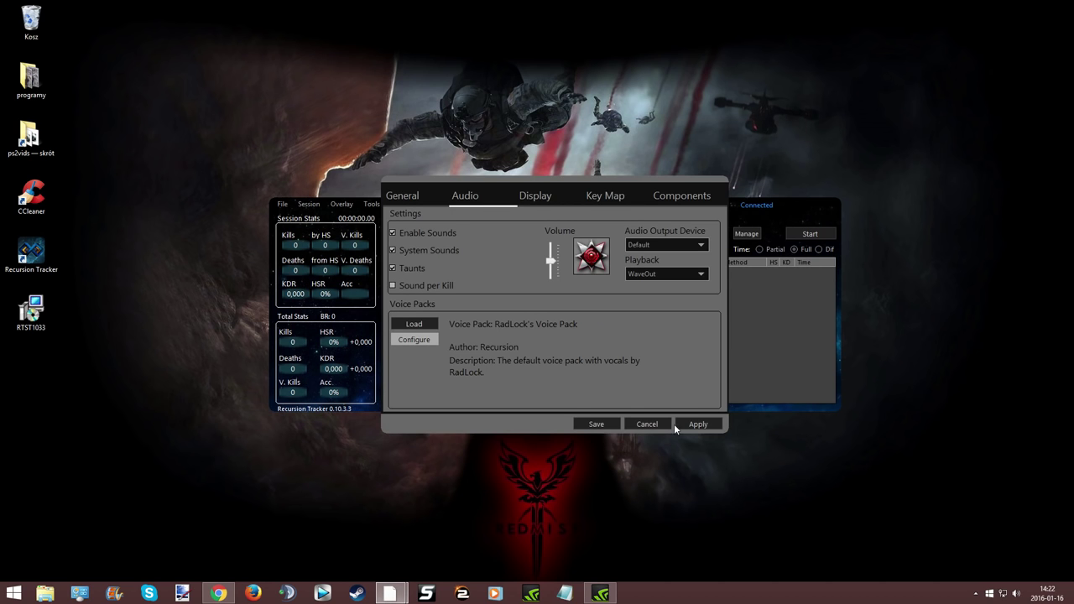
click(608, 420)
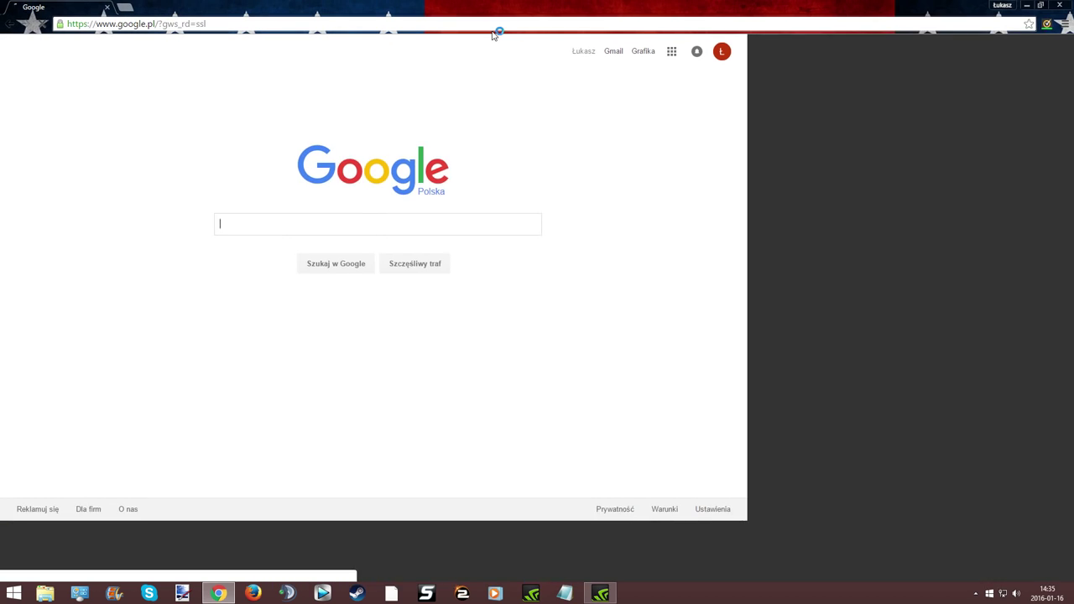
Search 'recursion stat tracker components' and download the Dropbox RTST Components folder as a zip
double_click(496, 34)
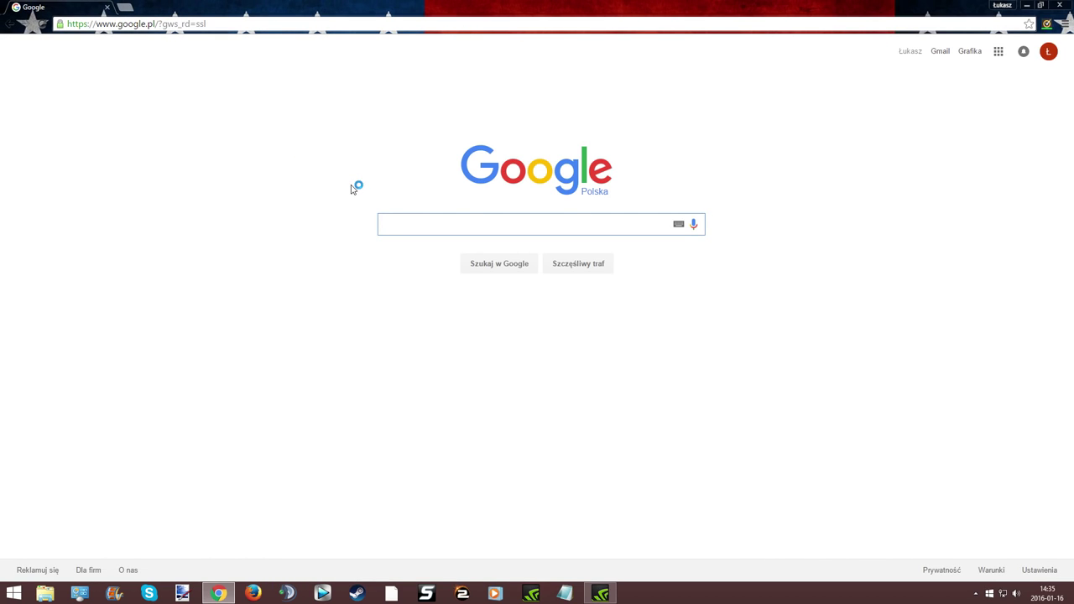
text(rec)
click(196, 68)
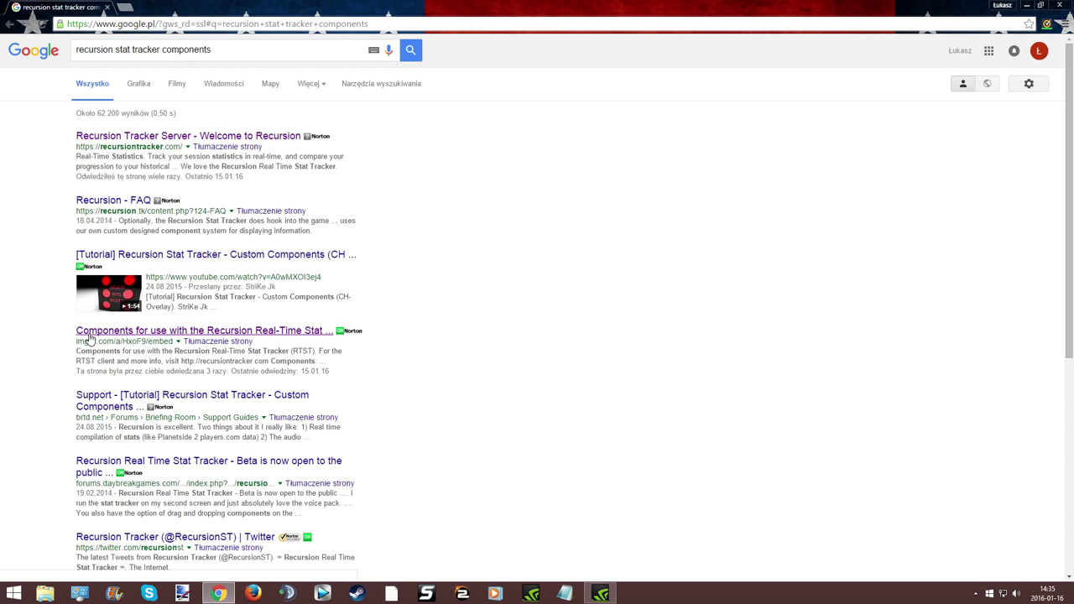
click(300, 335)
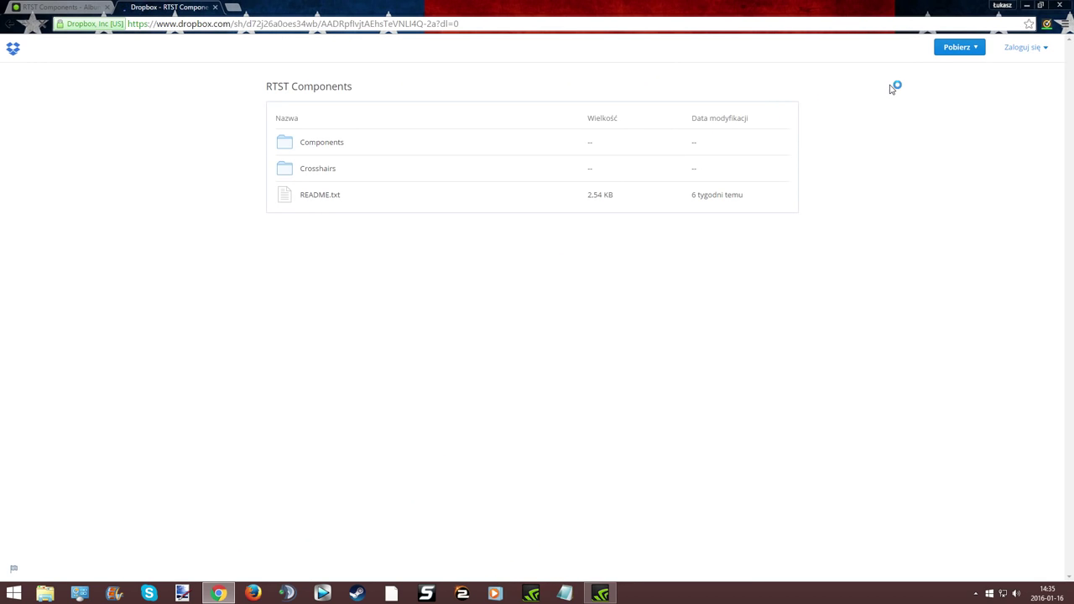
click(972, 50)
click(956, 81)
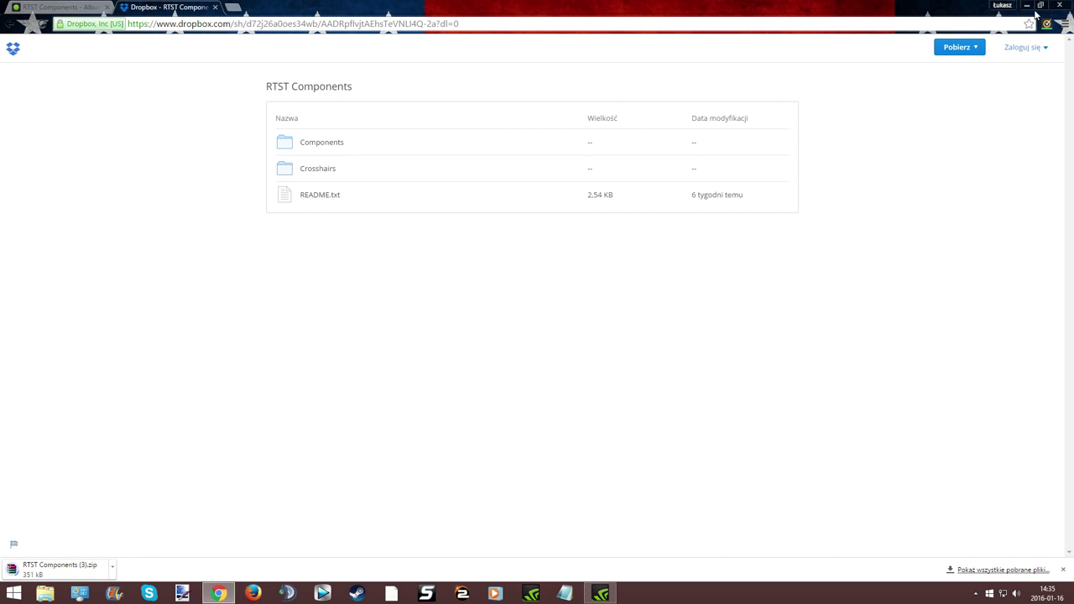
Place RTST Components (3).zip on the desktop, close Chrome, and open the zip in WinRAR
click(1040, 6)
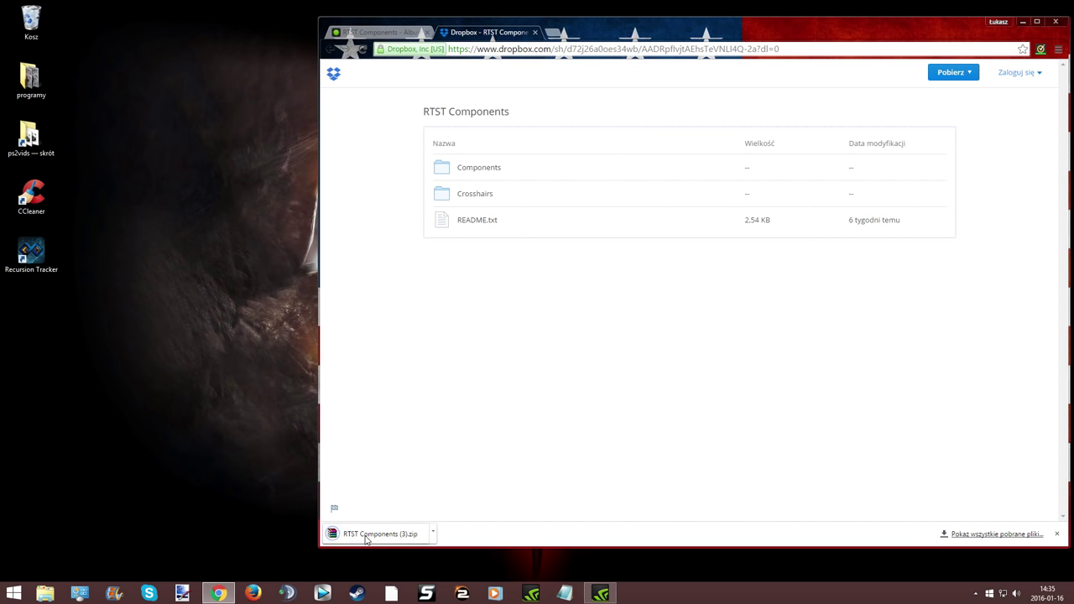
drag(364, 538, 49, 333)
drag(1016, 23, 923, 36)
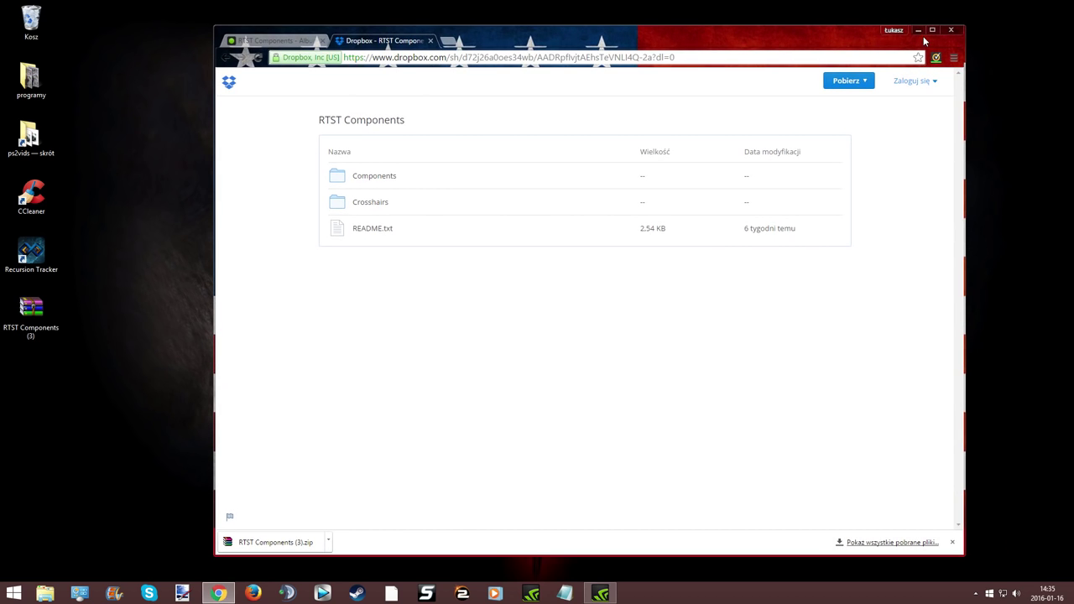
click(958, 30)
double_click(30, 313)
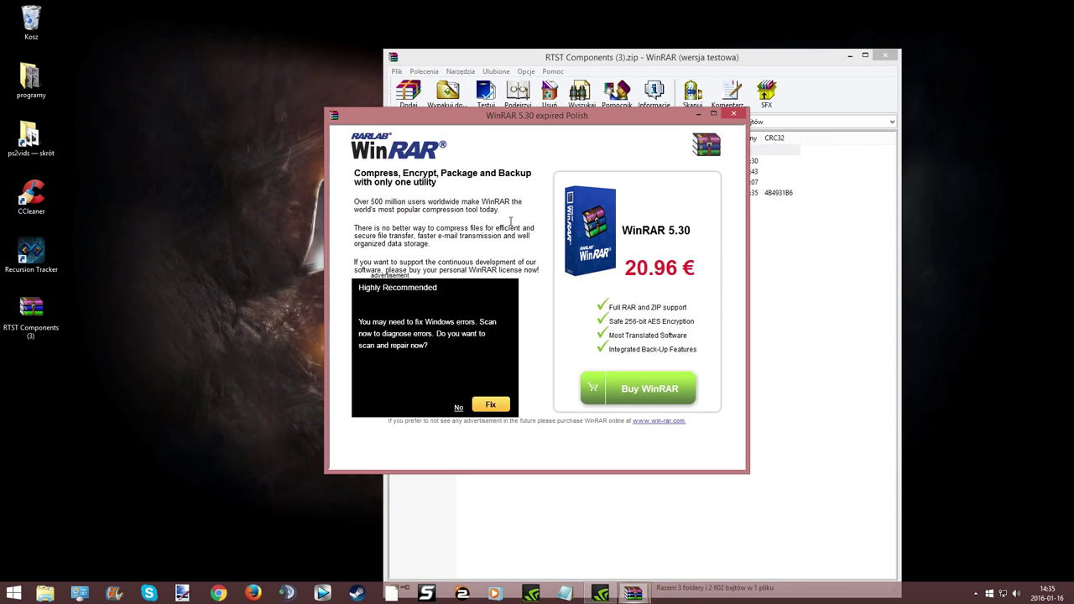
click(733, 117)
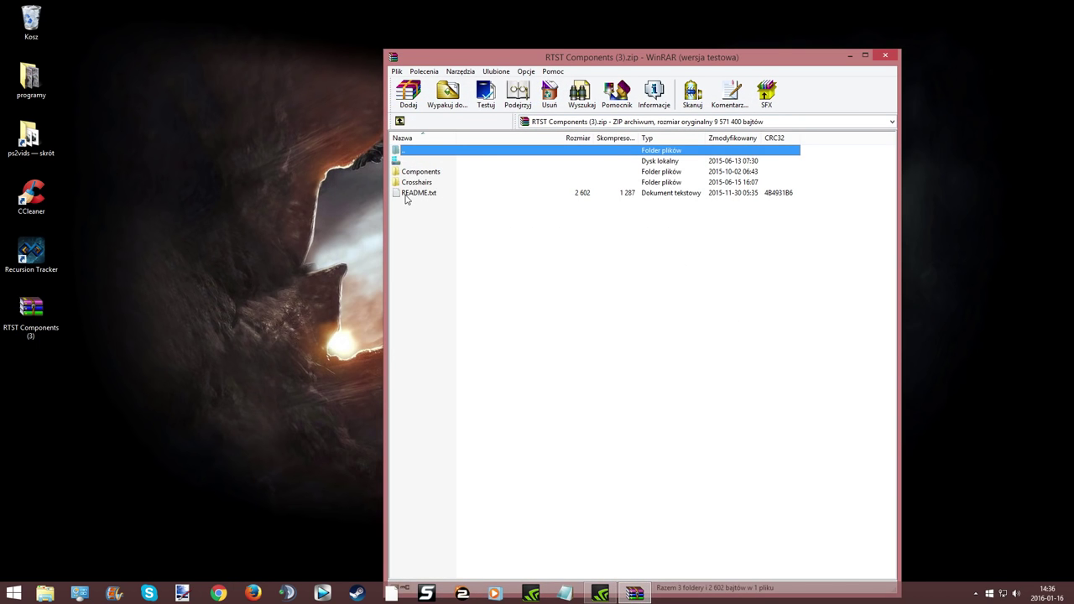
Read the installation steps in the archive's README.txt in Notepad, then close it
double_click(407, 194)
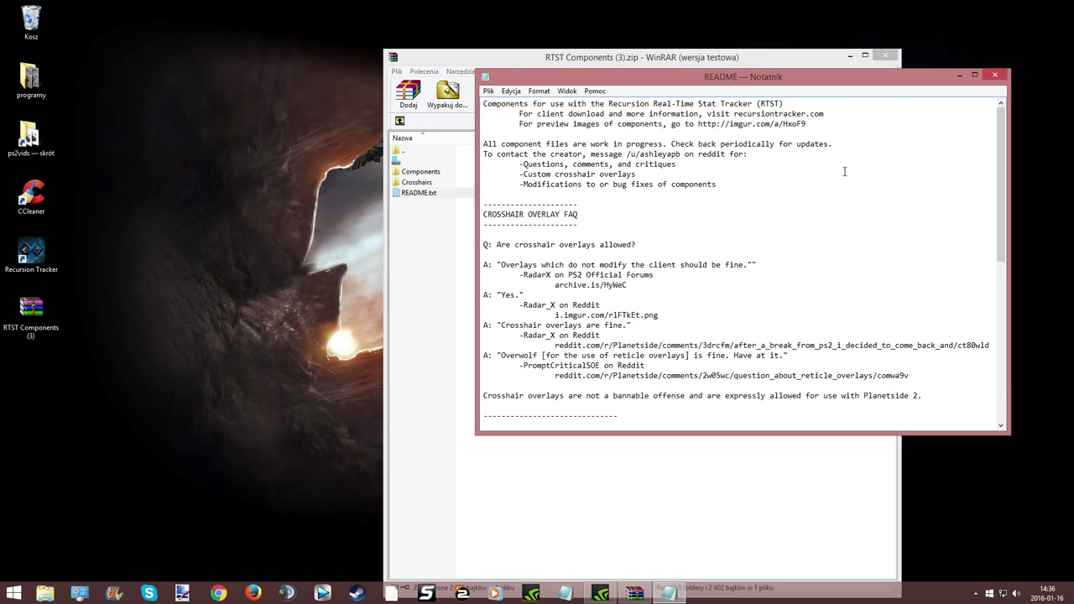
drag(1000, 141, 1001, 264)
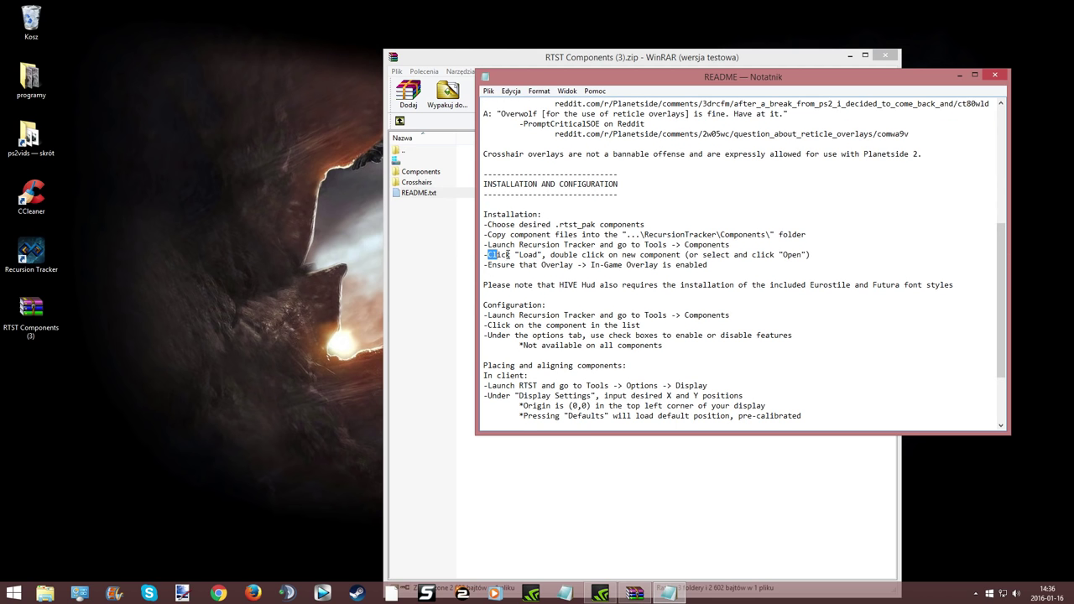
drag(490, 245, 662, 244)
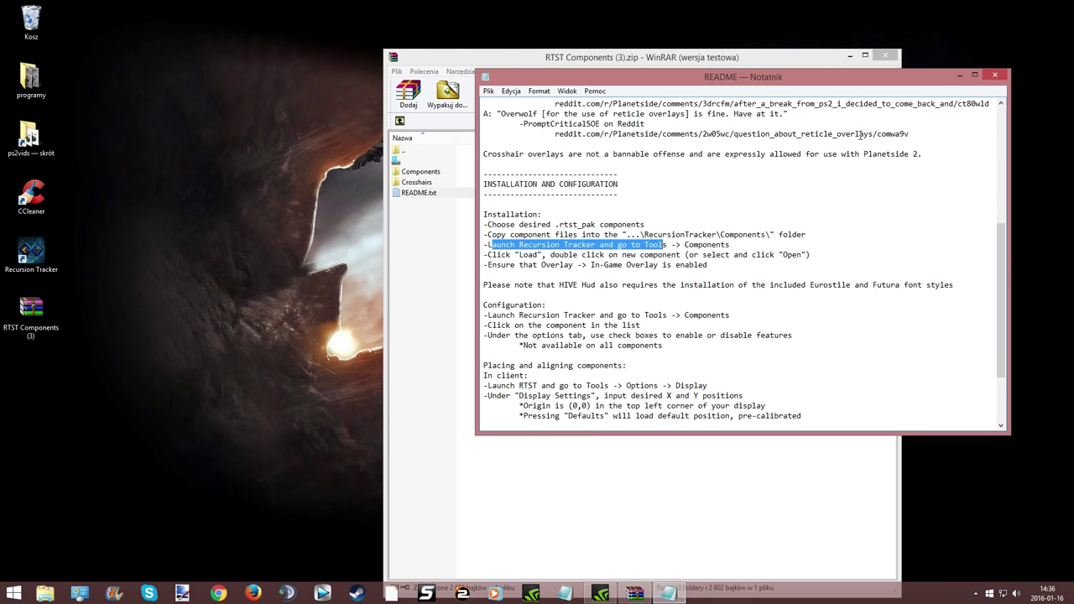
click(1003, 79)
Extract all archive items onto the desktop and close WinRAR
drag(462, 237, 421, 177)
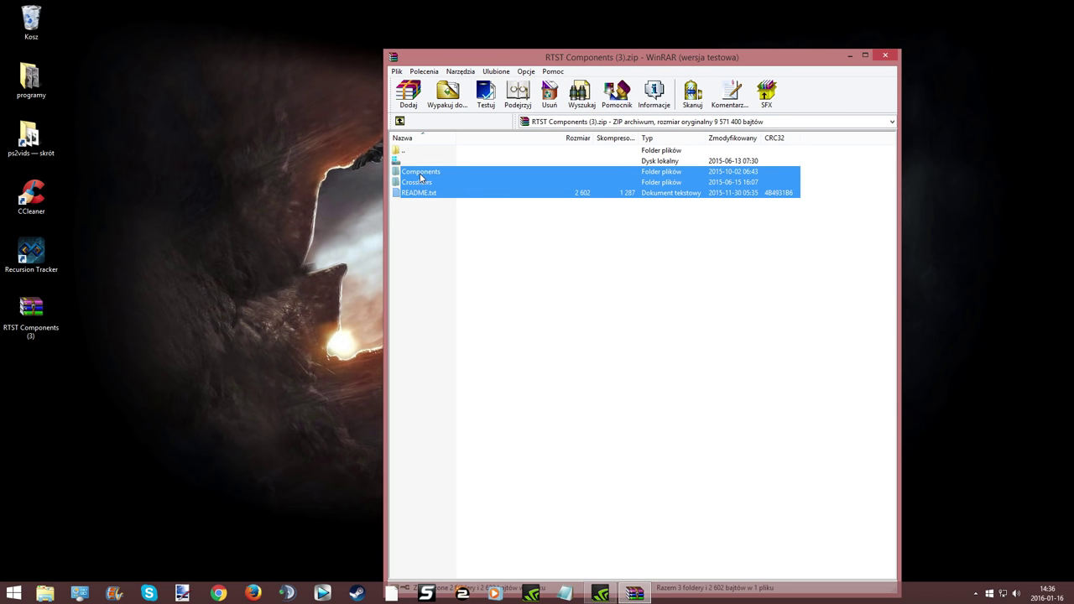
drag(207, 281, 209, 282)
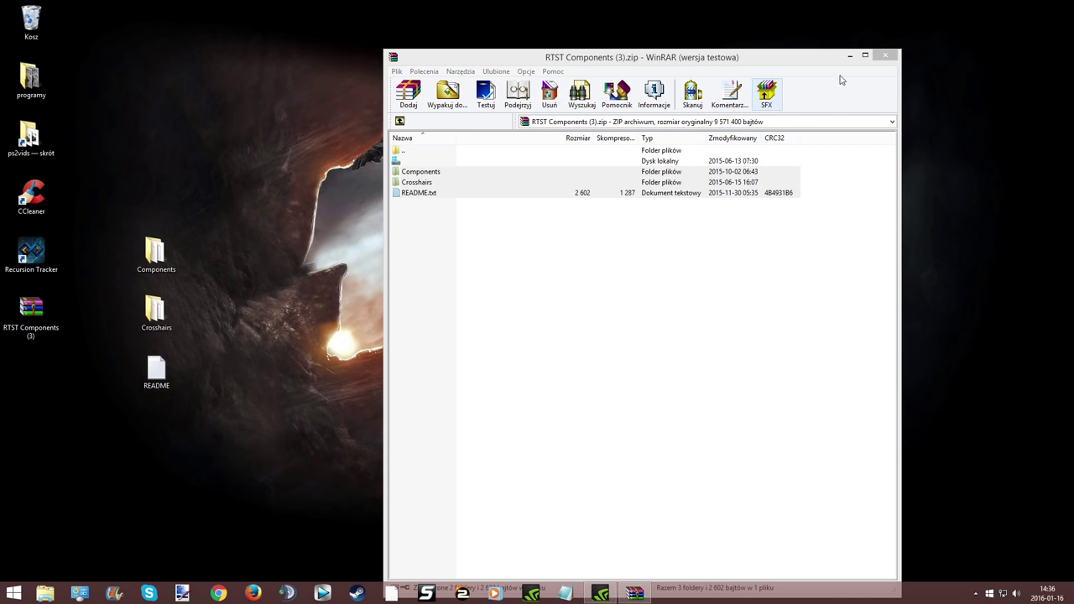
click(894, 54)
Move Components, Crosshairs and README into the RecursionTracker install folder, then relaunch the tracker
right_click(18, 256)
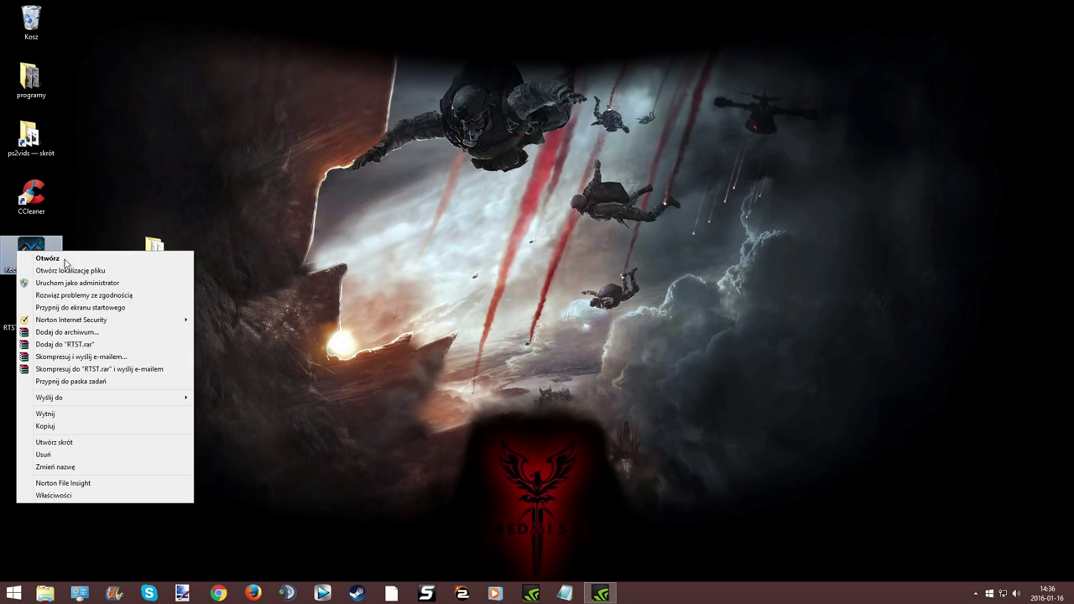
click(79, 273)
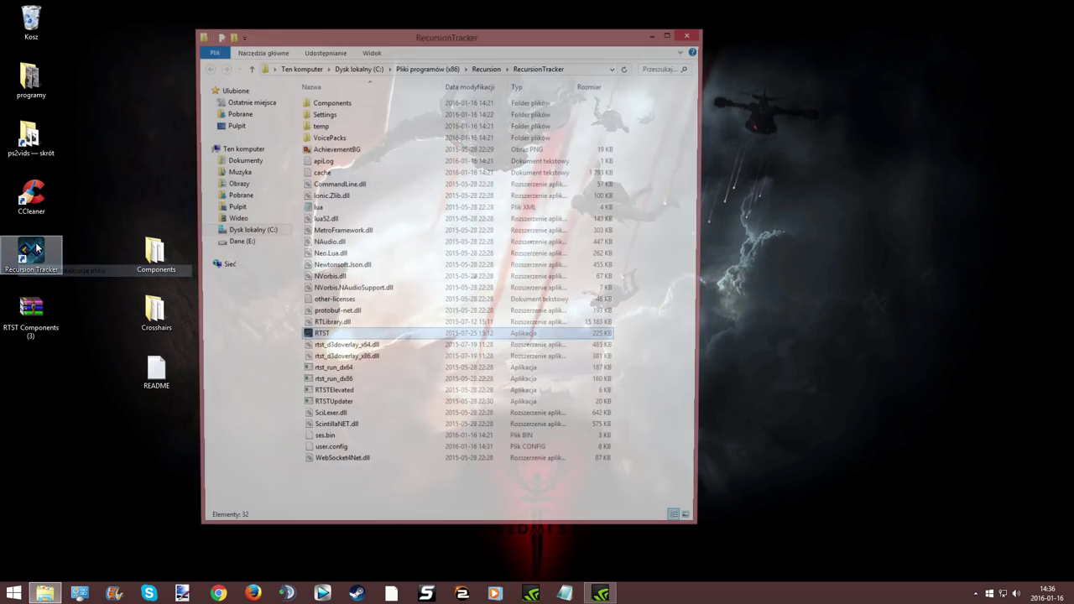
drag(319, 39, 415, 35)
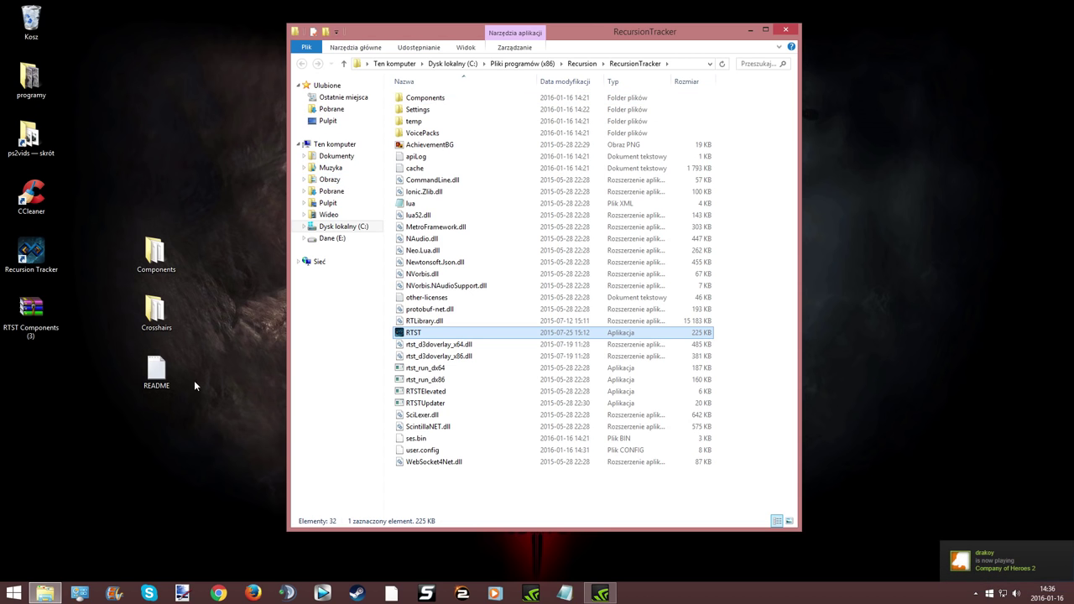
drag(212, 234, 124, 426)
mouse_move(184, 262)
mouse_down()
mouse_move(484, 436)
mouse_move(537, 487)
mouse_up()
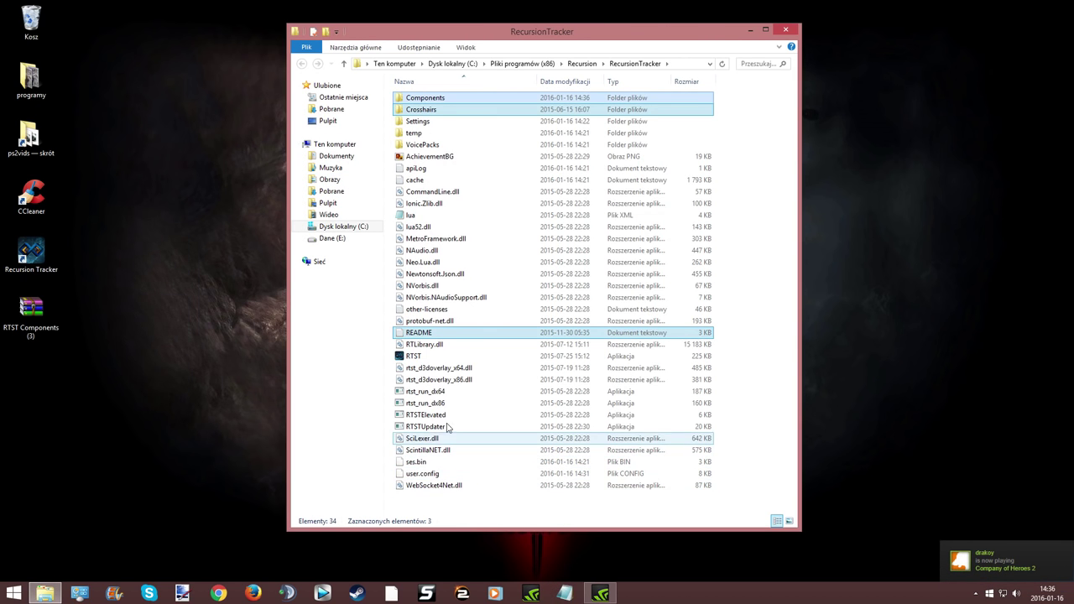
click(785, 30)
double_click(31, 252)
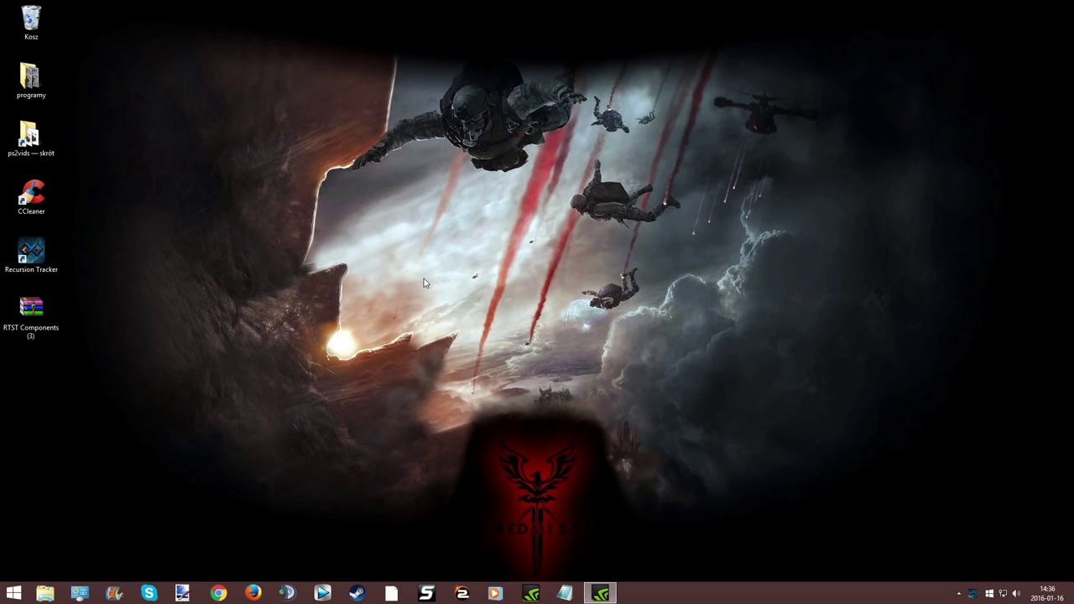
Choose the second player character, start a tracking session, and nudge the window right
click(610, 213)
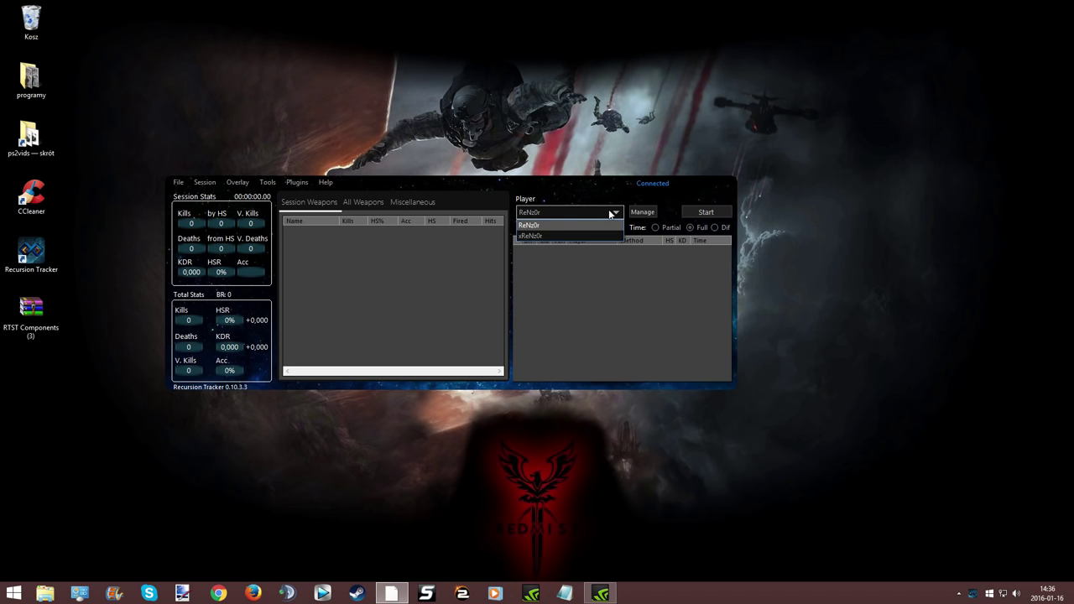
click(561, 234)
click(684, 217)
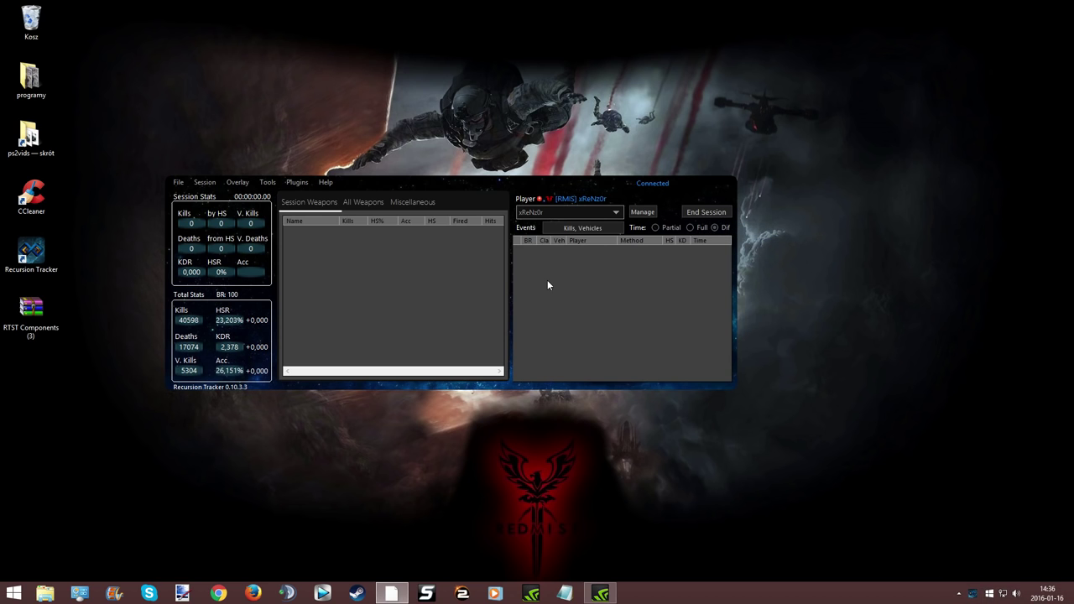
mouse_move(509, 195)
mouse_down()
mouse_move(644, 161)
mouse_move(525, 164)
mouse_up()
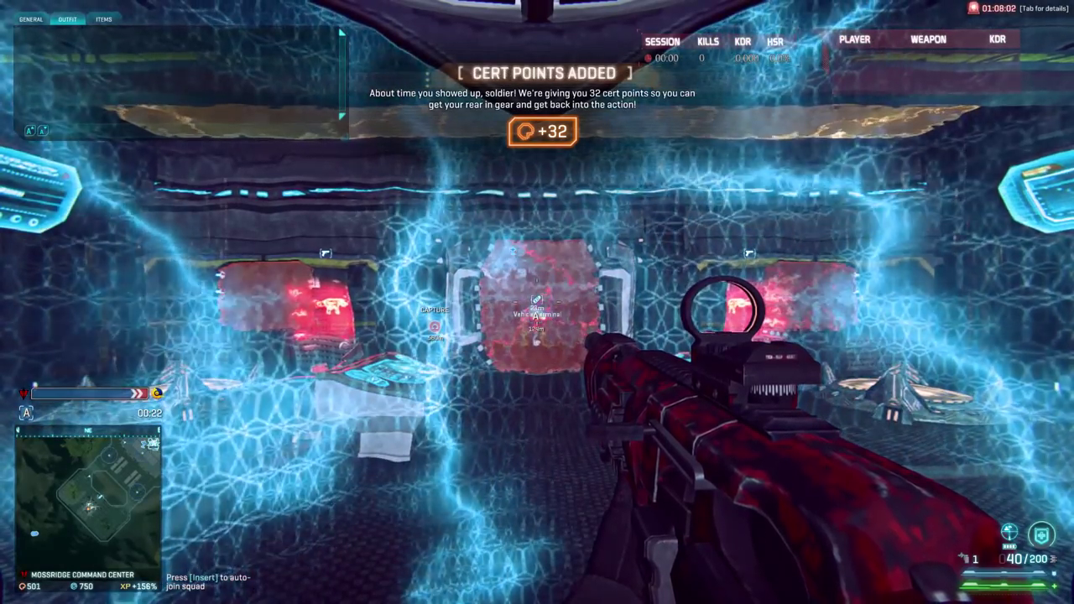
Walk through the spawn room checking the stats overlay, then switch from PlanetSide 2 to the desktop
key(w)
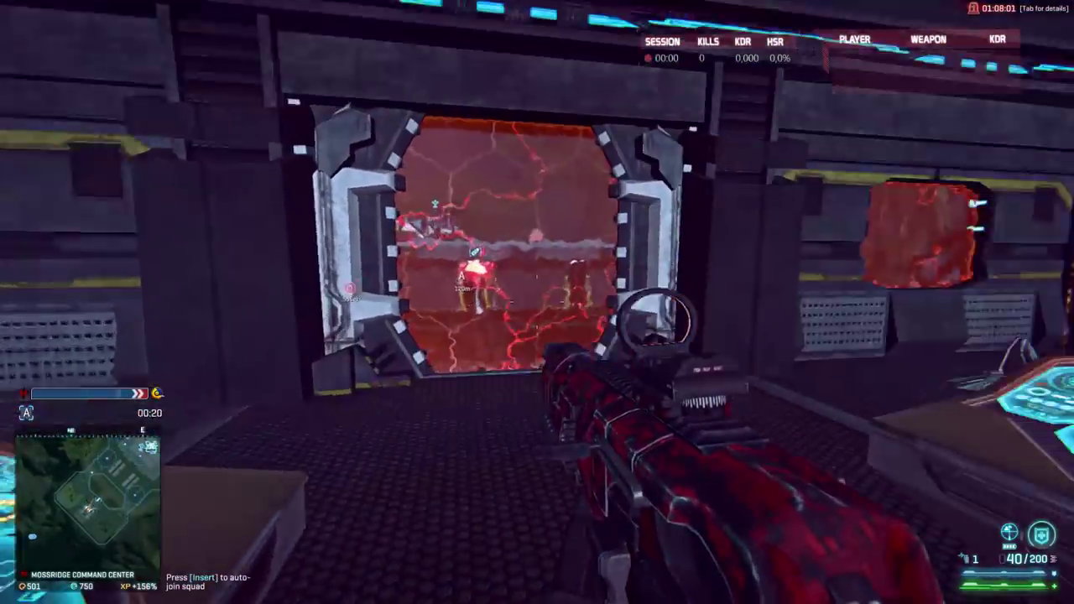
mouse_move(537, 302)
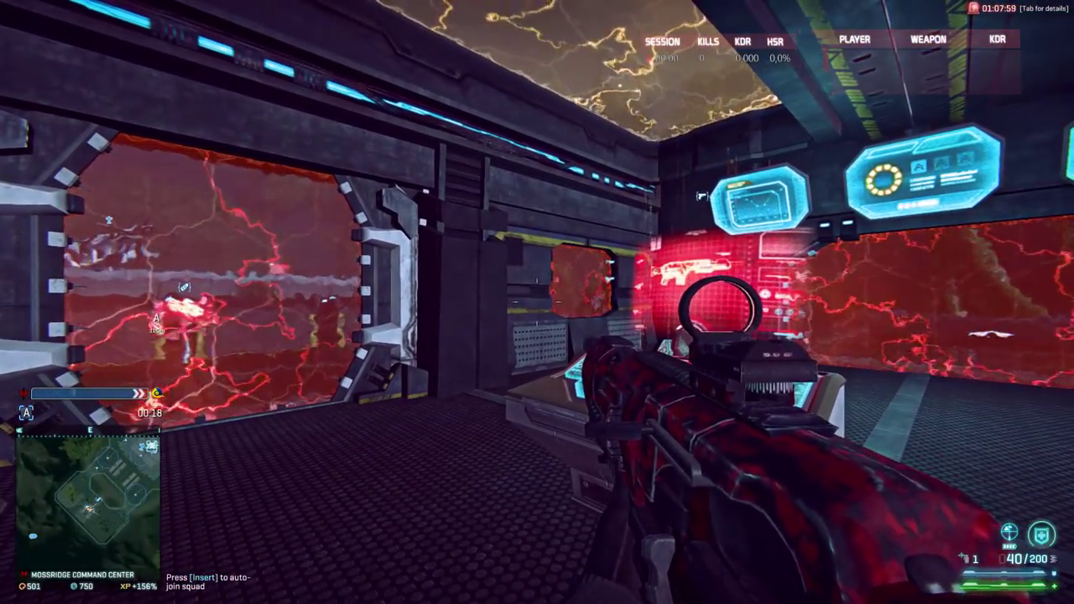
key(alt+Tab)
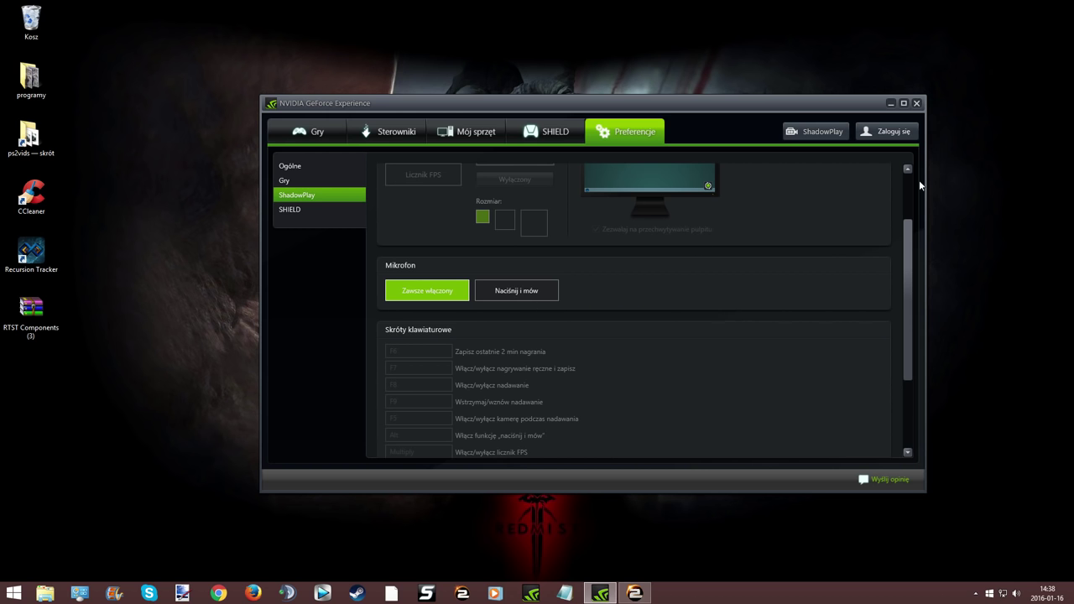
Close GeForce Experience and open Recursion Tracker's Components settings from the tray icon
click(916, 104)
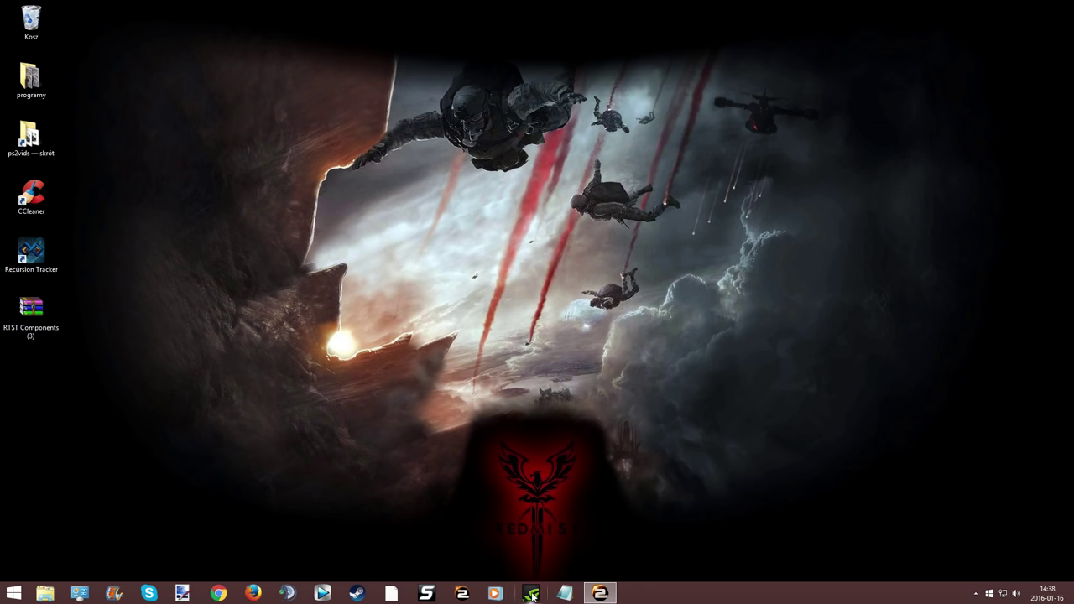
click(974, 594)
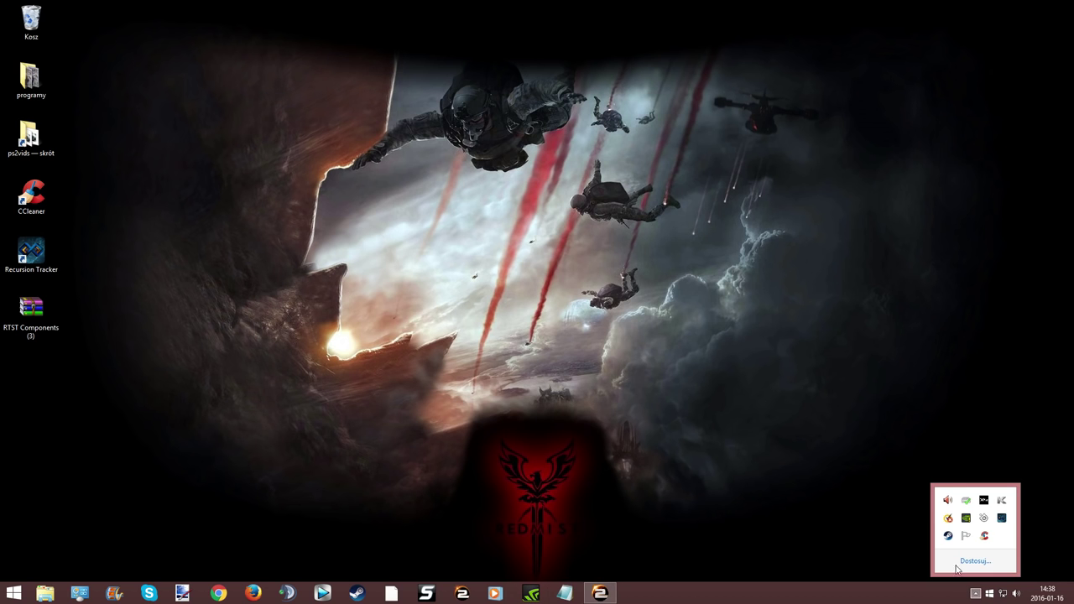
double_click(1004, 519)
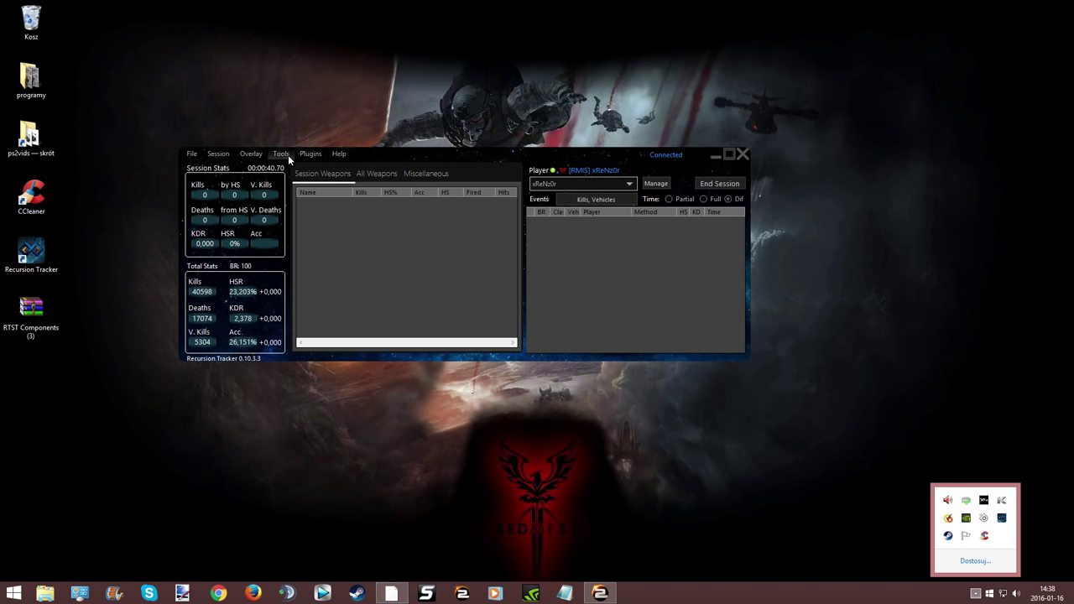
click(287, 155)
click(287, 180)
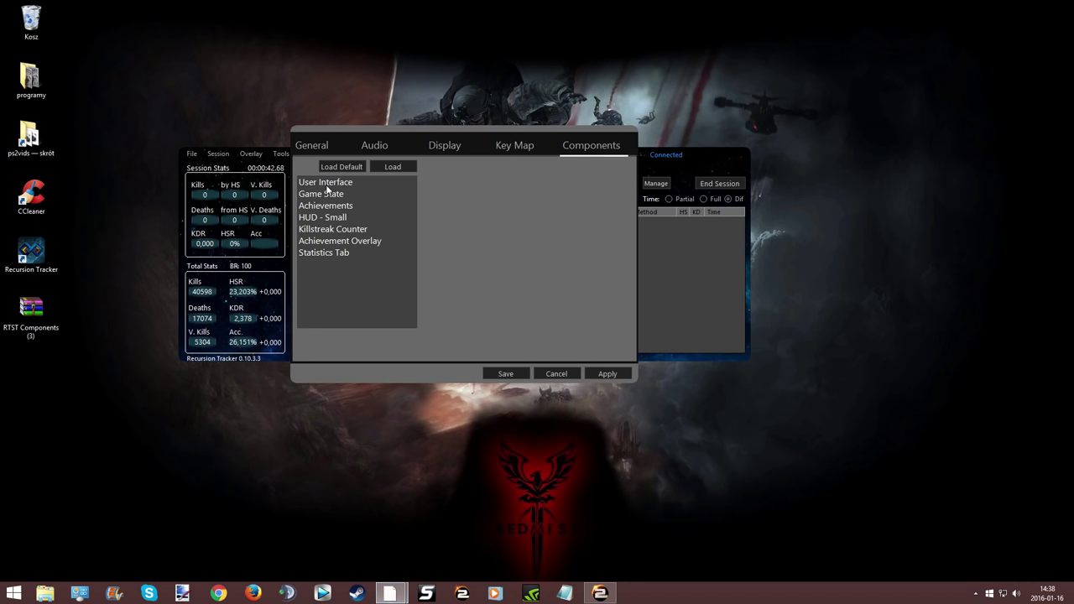
Browse the loaded components' descriptions, ending on the Statistics Tab preview
click(326, 184)
click(325, 193)
click(326, 206)
click(327, 218)
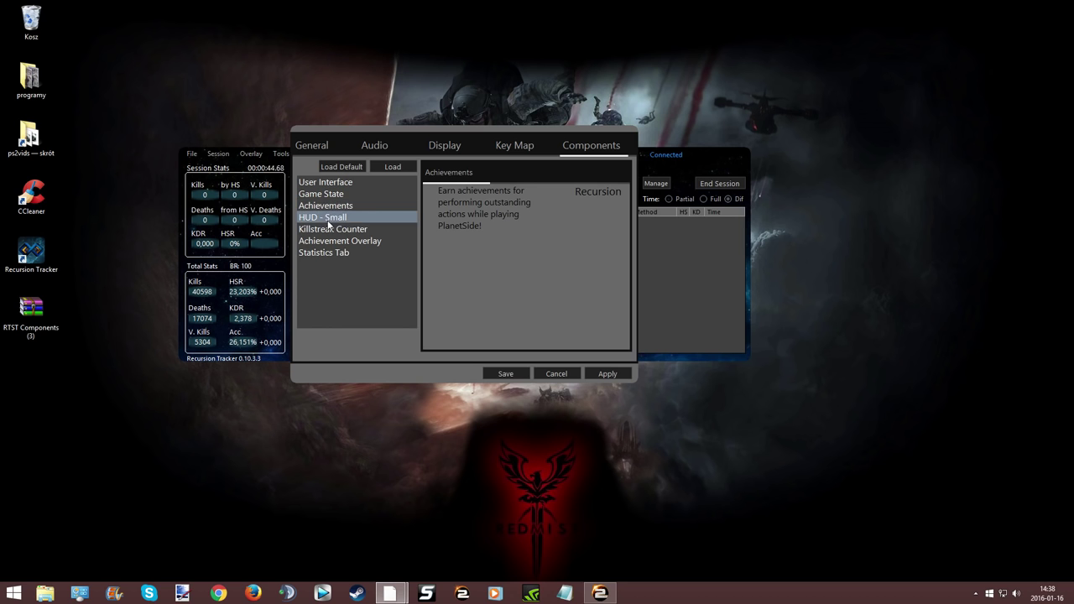
click(329, 230)
click(331, 240)
click(330, 253)
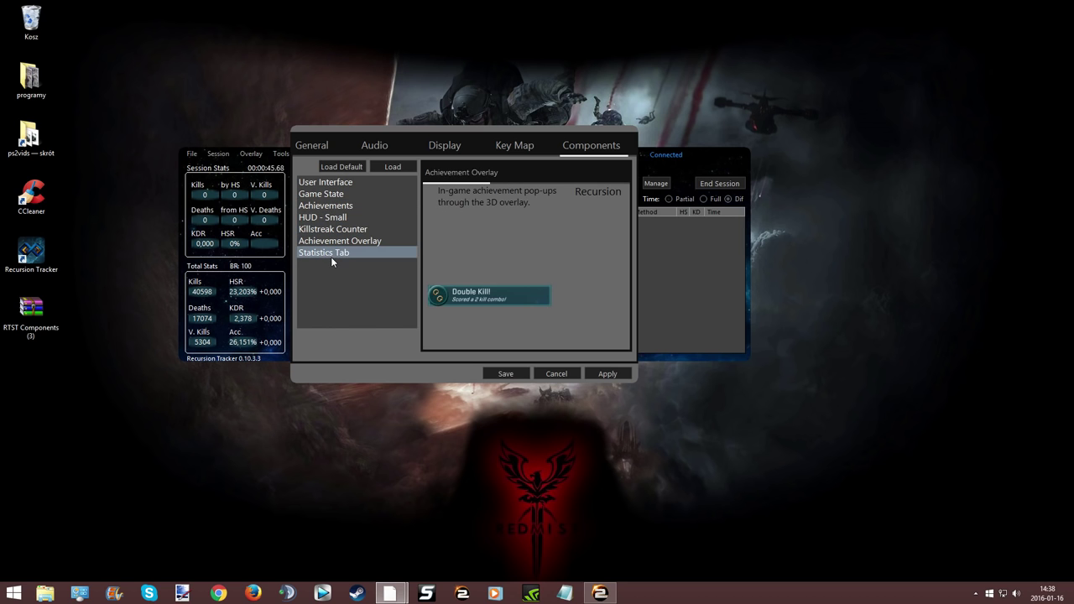
Load Ashley_Killmarker_1.rtst_pak from RecursionTracker\Components and view the new Killmarker preview
click(394, 168)
click(445, 228)
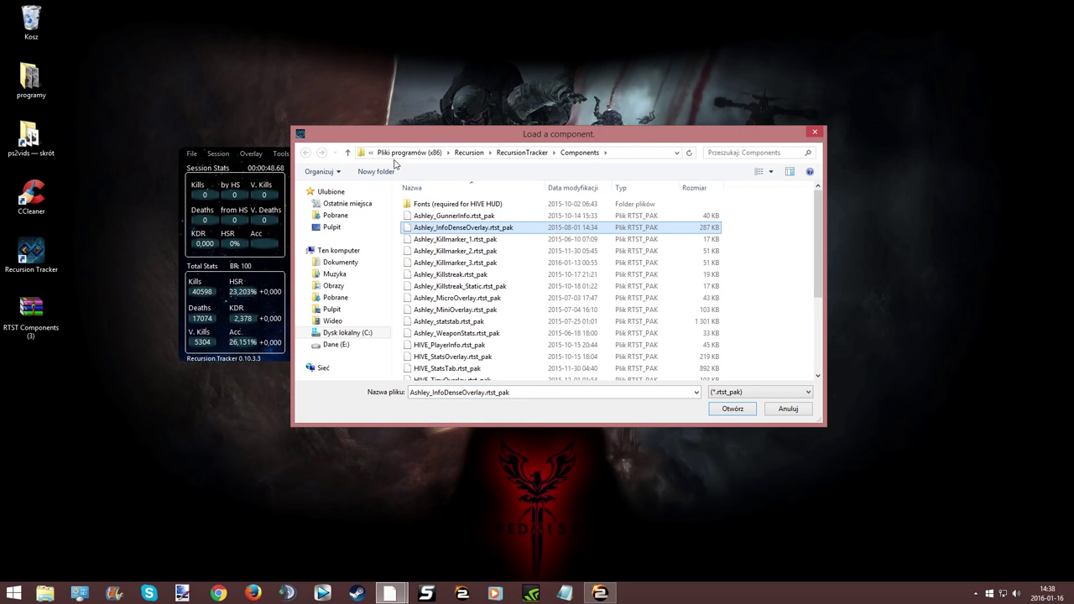
click(540, 154)
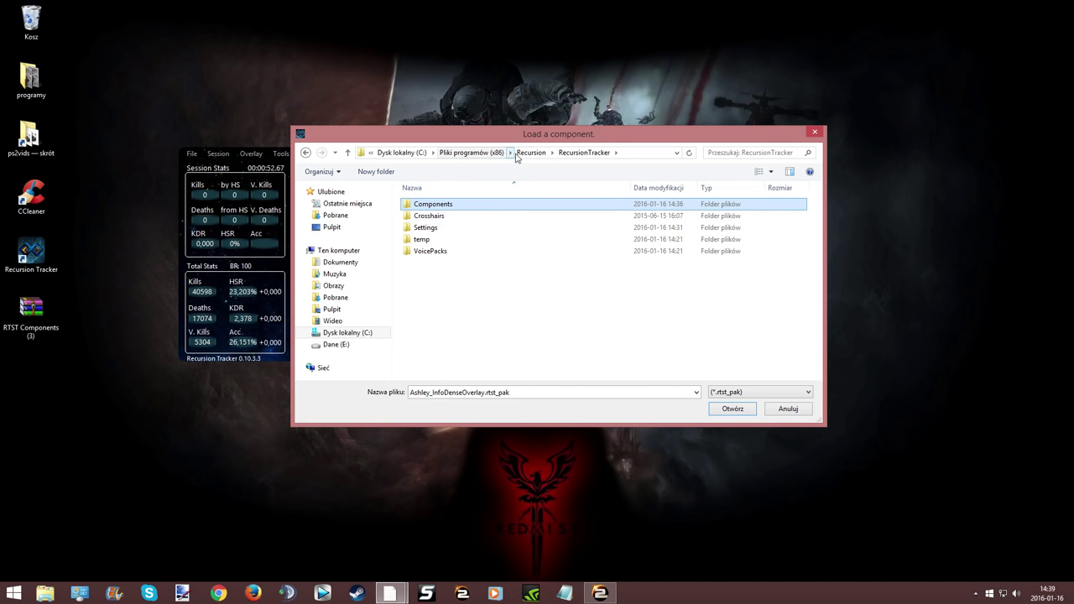
click(522, 153)
double_click(433, 205)
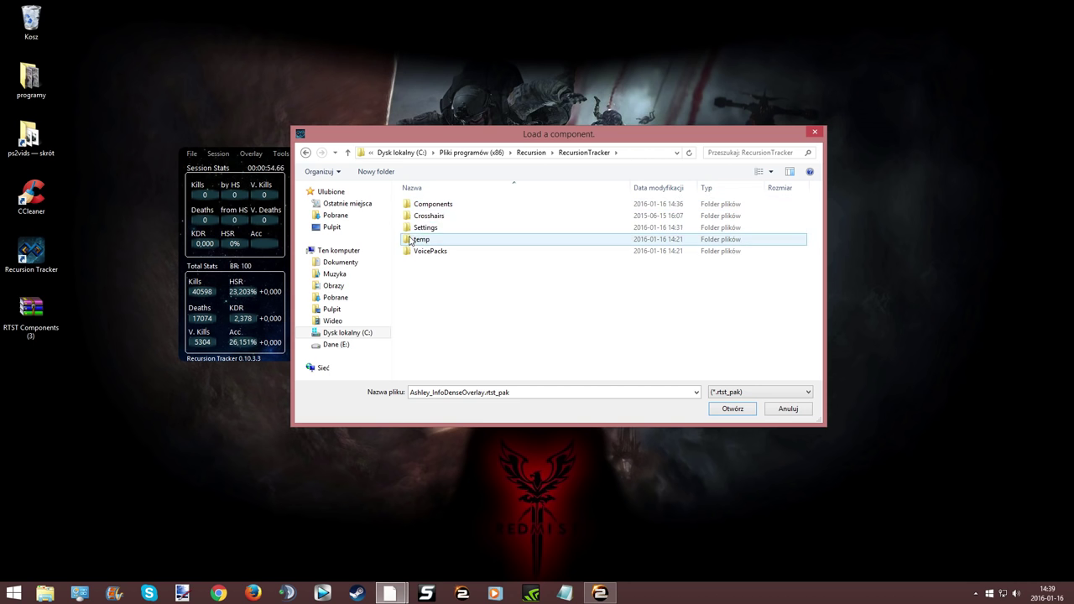
double_click(417, 206)
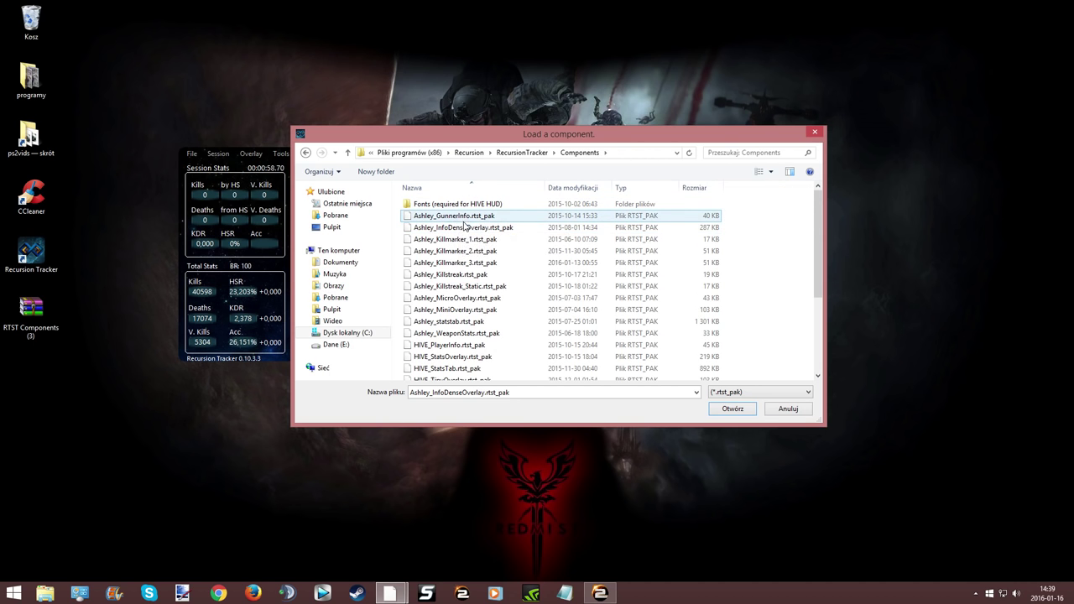
scroll(441, 223, down, 1)
click(458, 212)
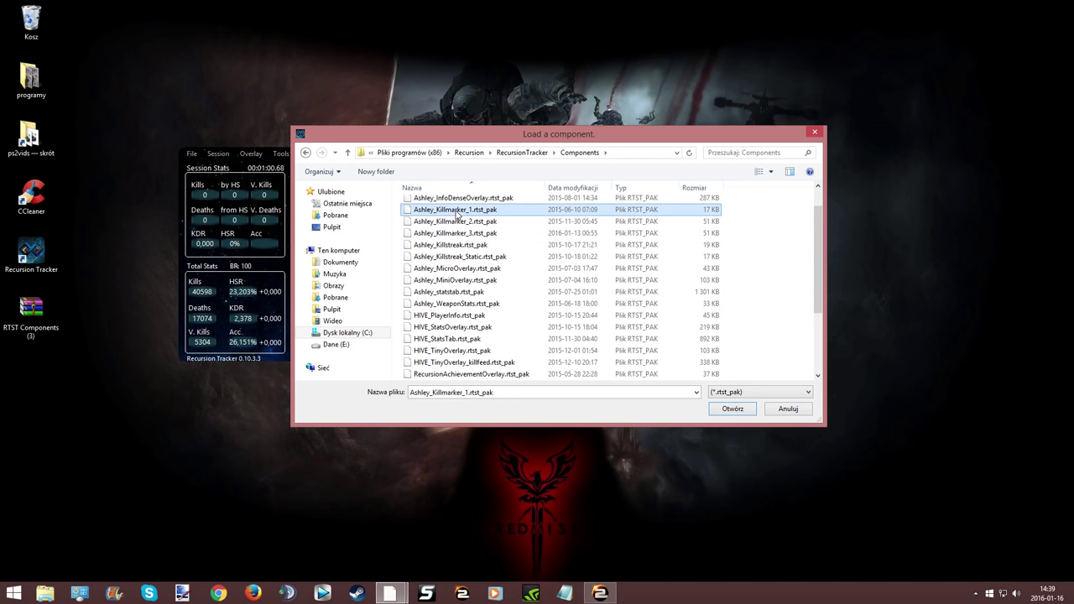
double_click(457, 214)
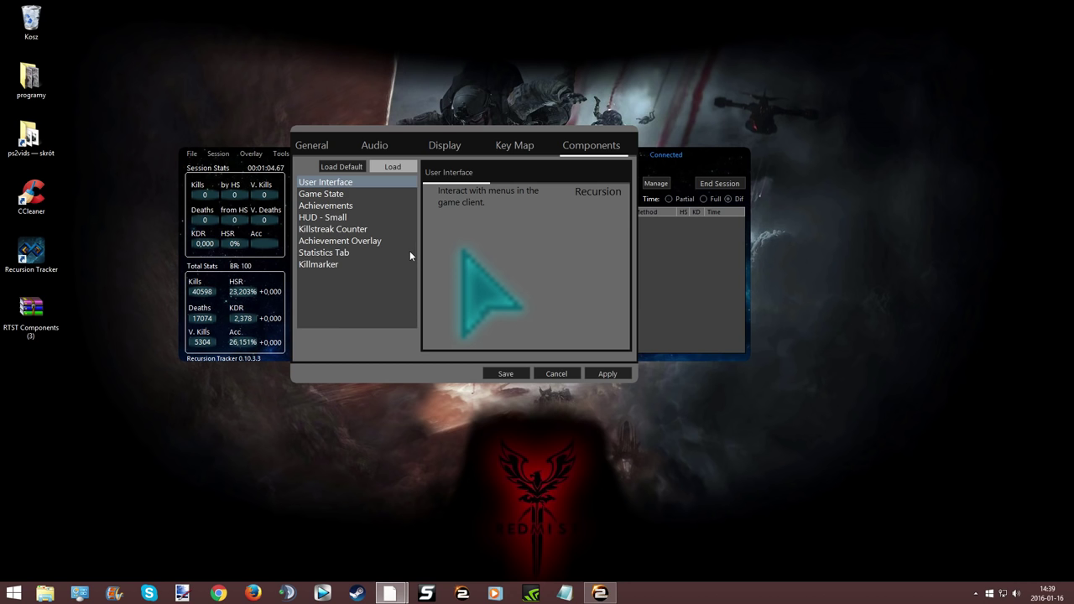
click(339, 264)
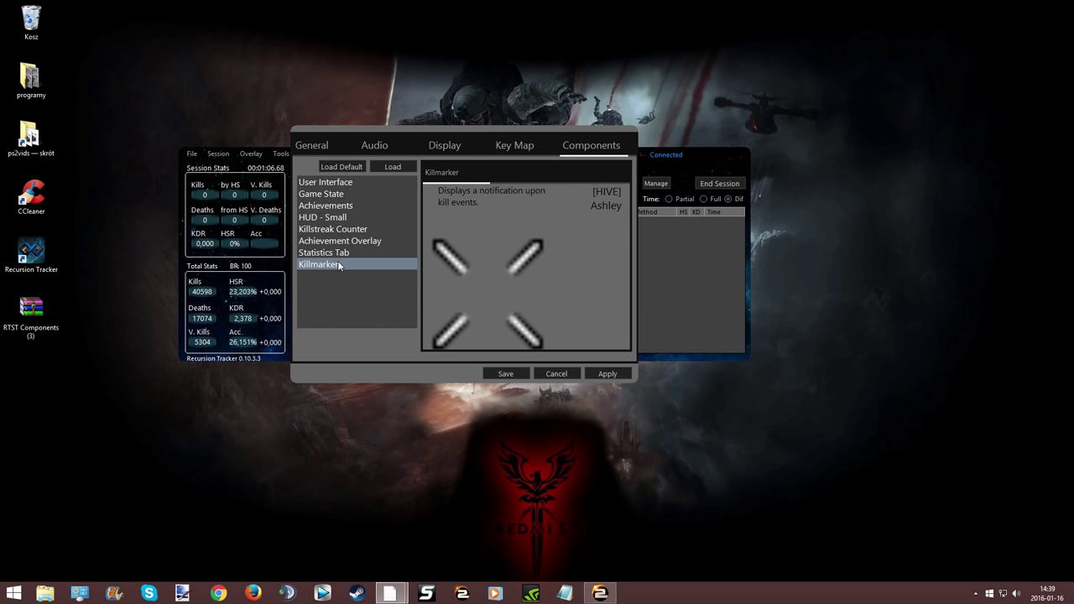
Load the third Killmarker file so the marker becomes the red ring
click(382, 169)
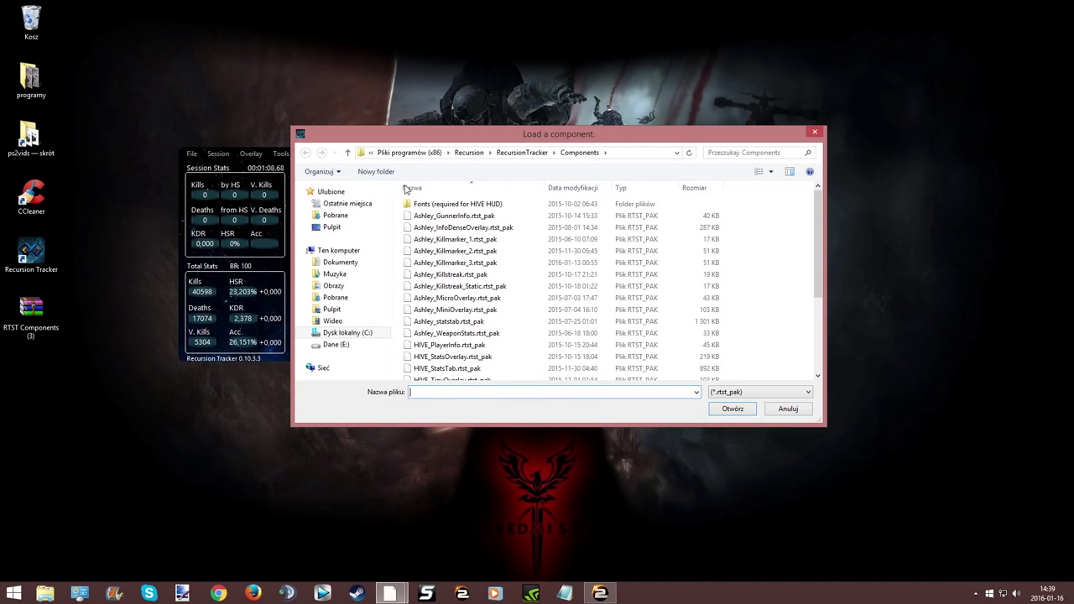
double_click(476, 264)
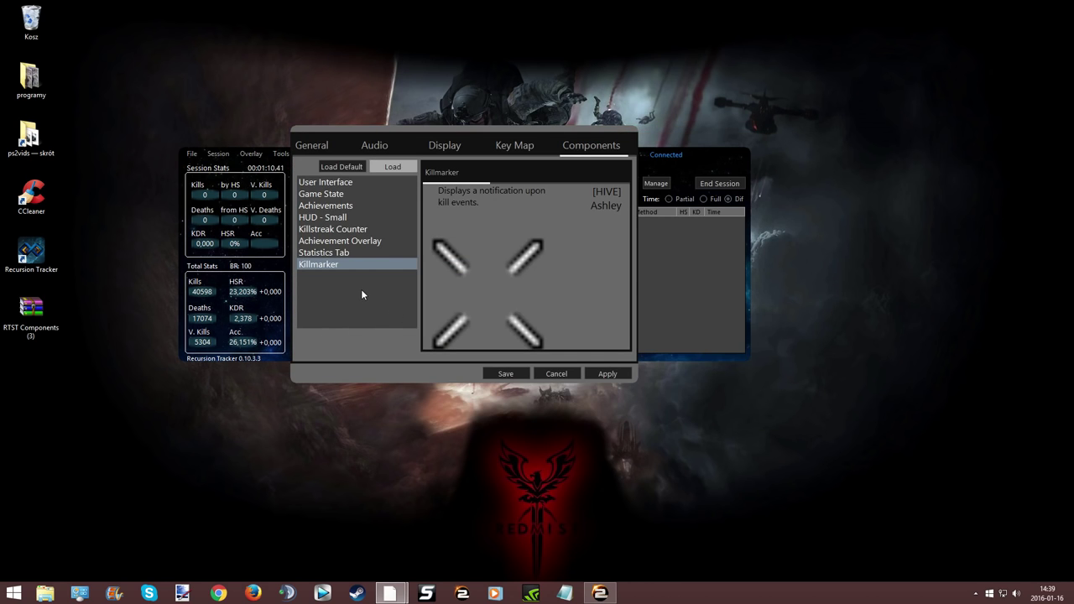
click(393, 166)
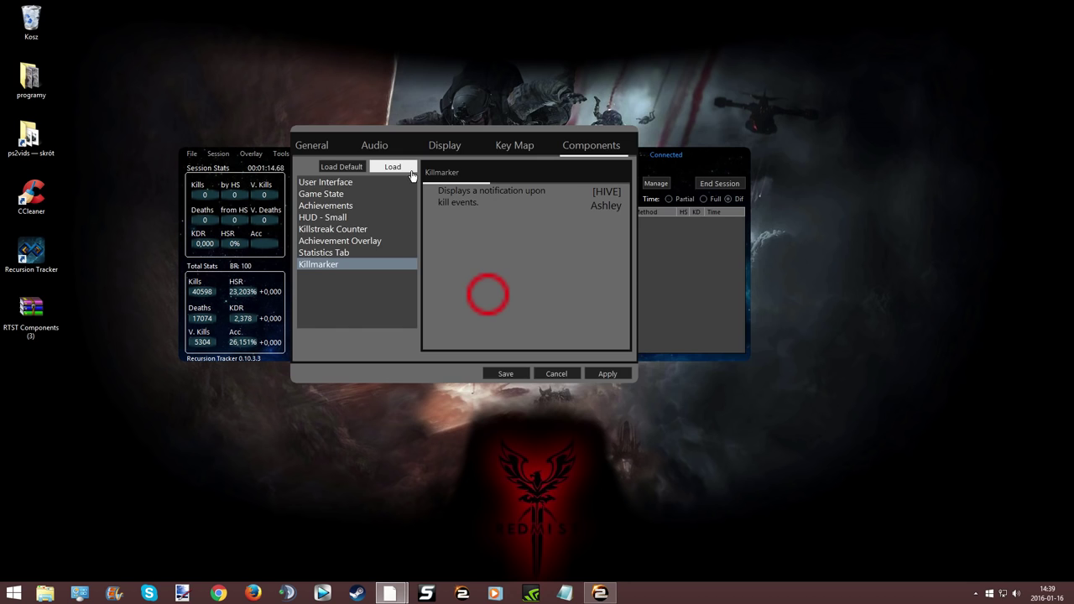
double_click(453, 251)
click(349, 253)
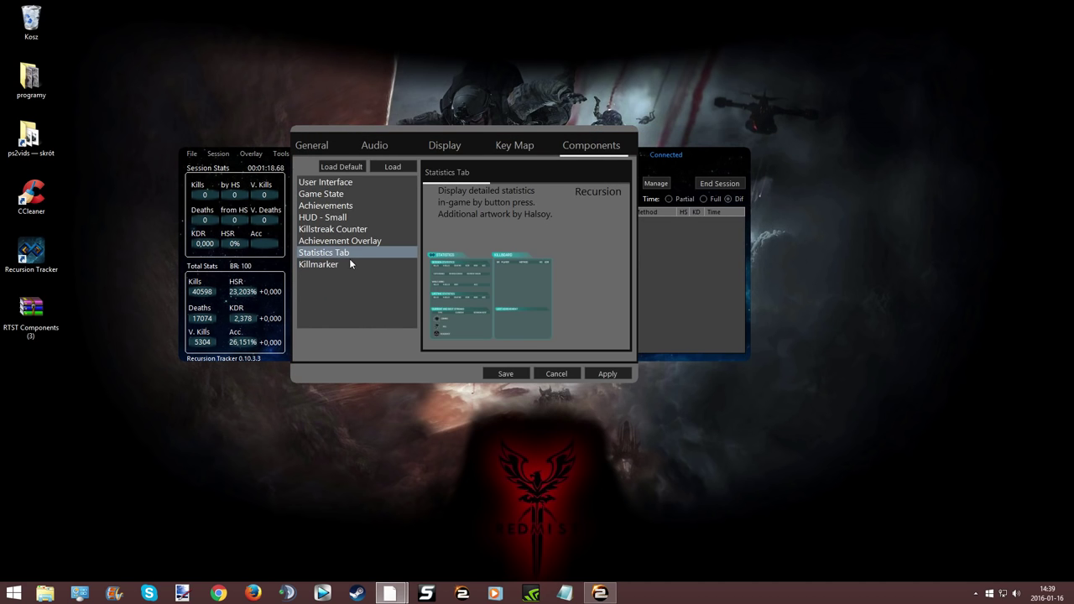
click(341, 264)
click(393, 166)
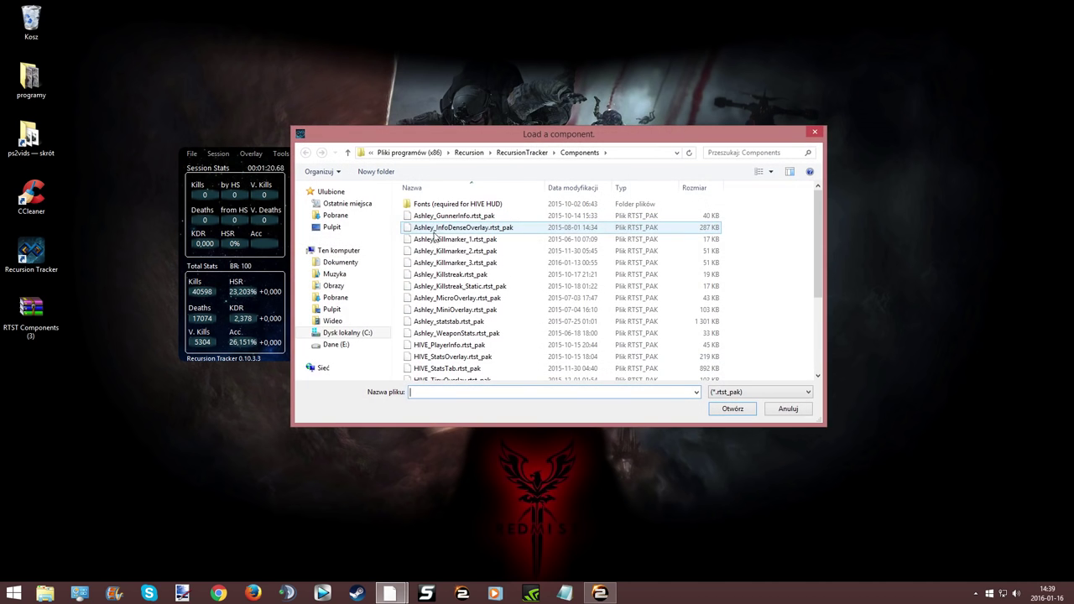
click(436, 263)
double_click(436, 263)
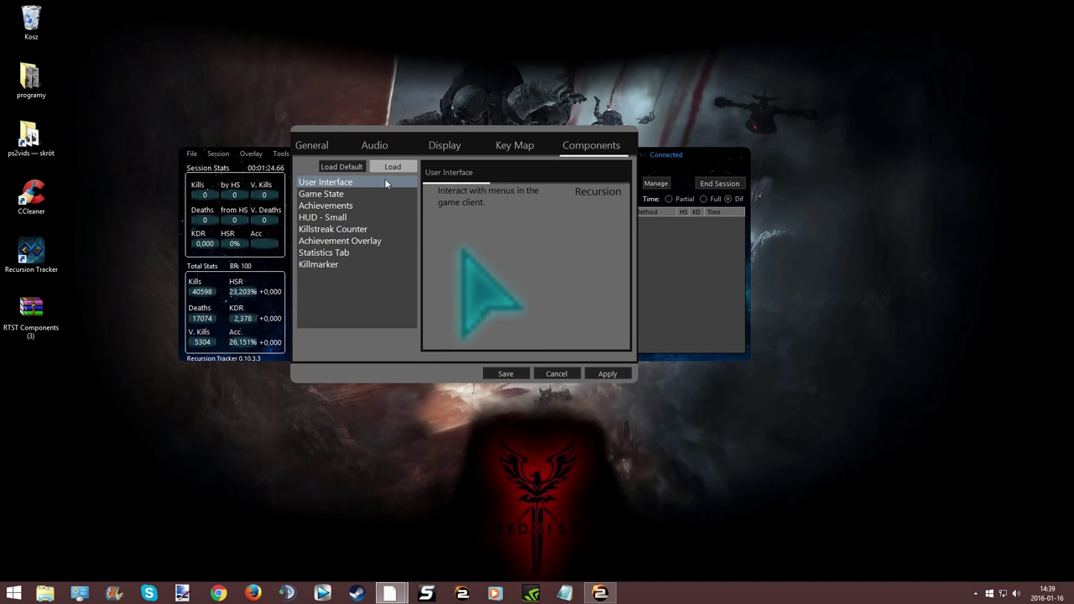
click(336, 265)
Load the WeaponStats .rtst_pak file as a new Weapon Stats component
click(403, 168)
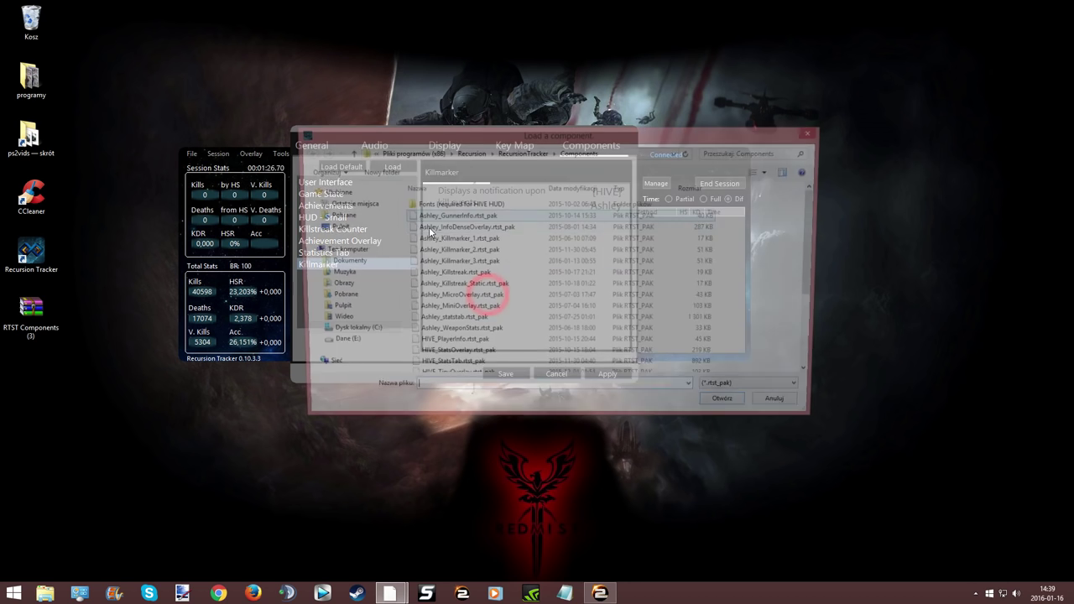
click(485, 322)
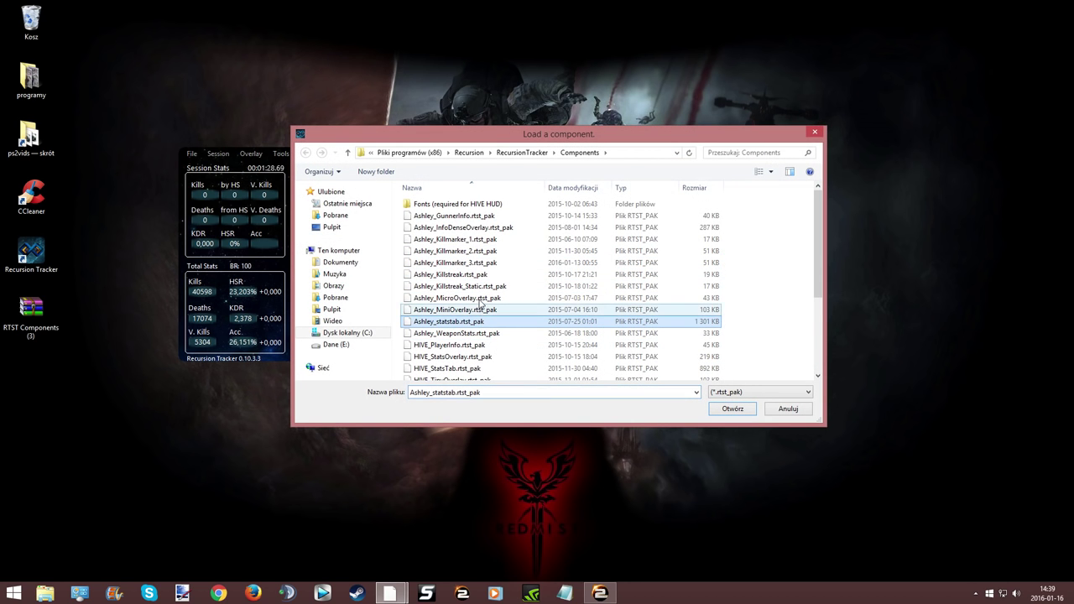
scroll(495, 312, down, 4)
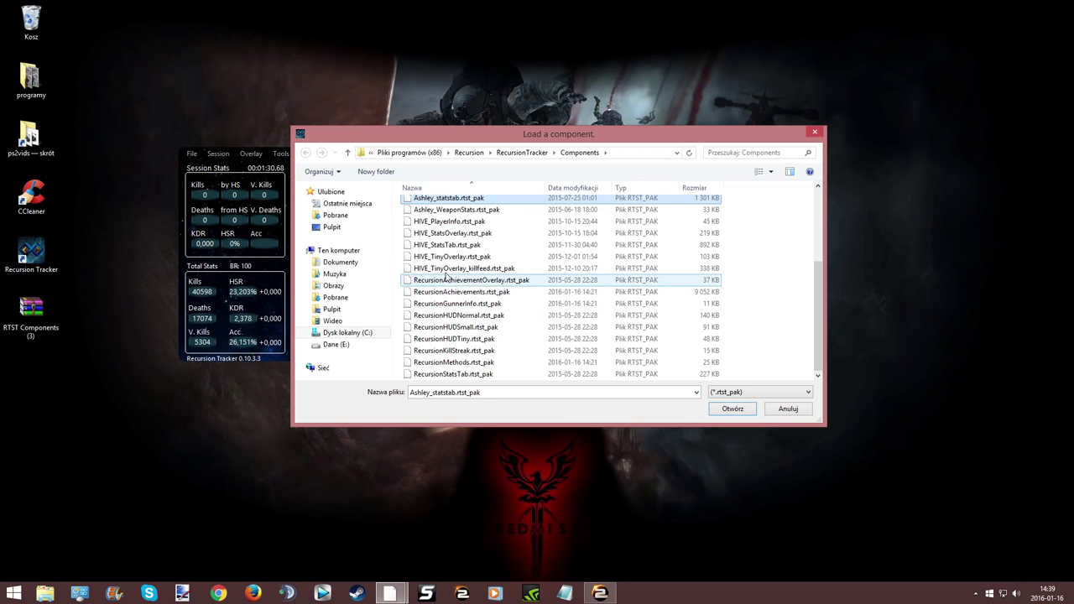
scroll(443, 267, up, 4)
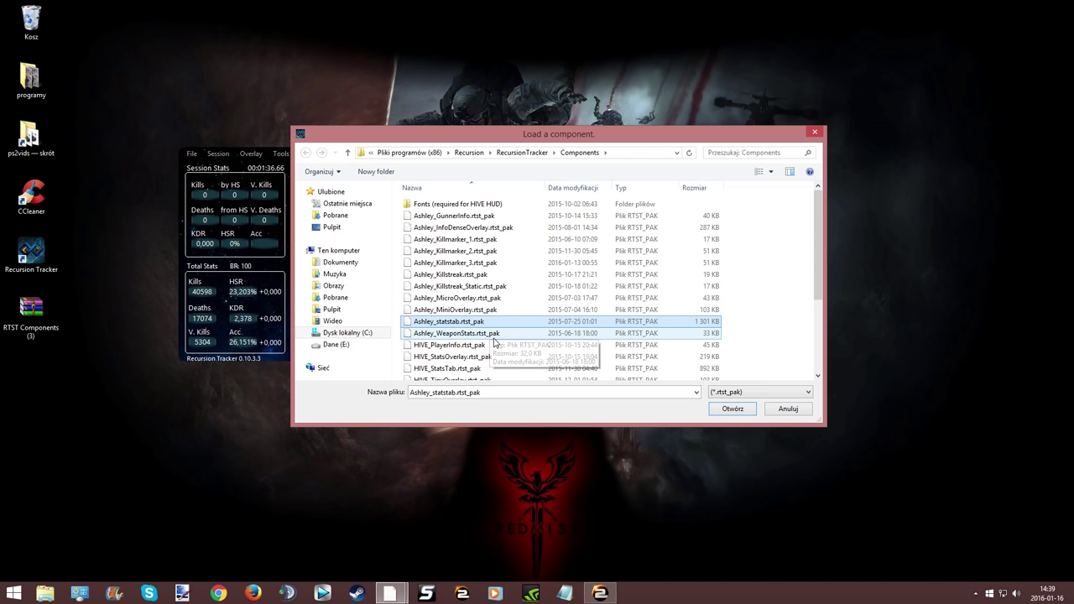
key(Return)
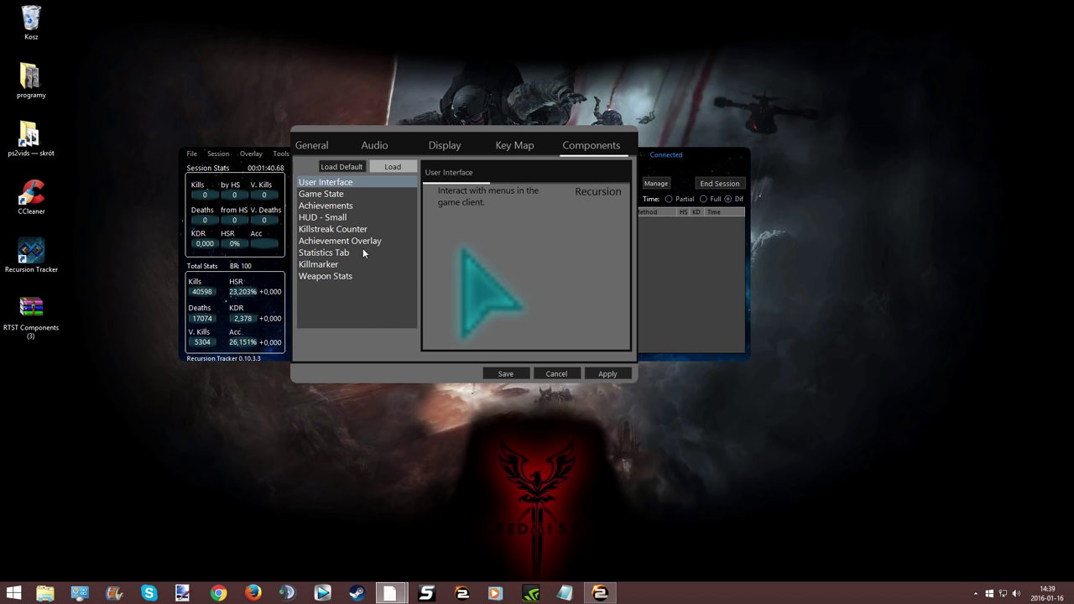
Load crosshair_cross_kobra_green.rtst_pak from the Crosshairs folder as a component
click(351, 277)
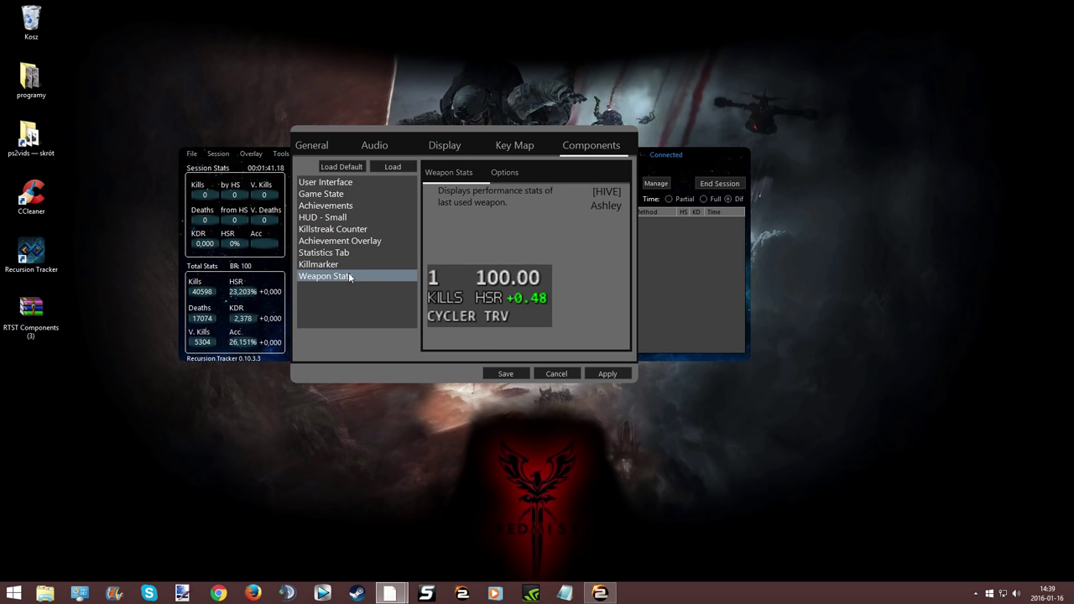
click(376, 170)
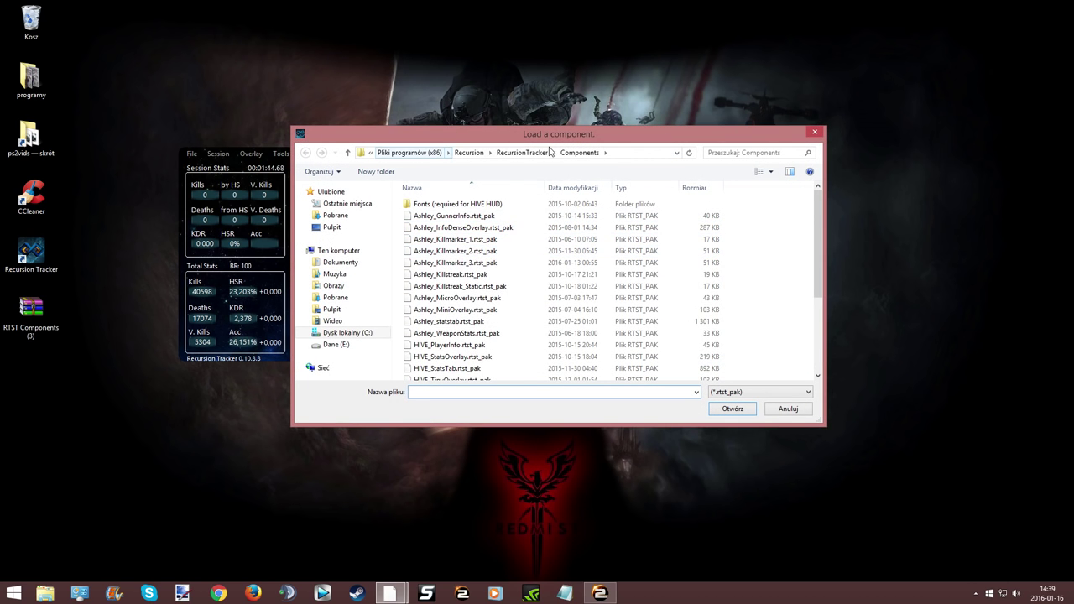
click(521, 153)
double_click(440, 218)
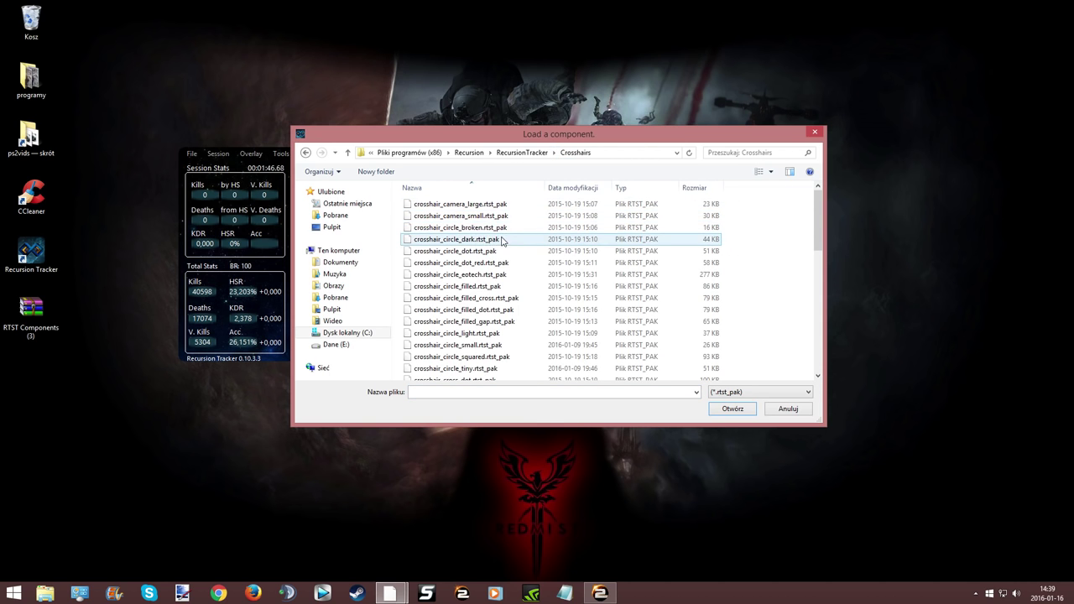
scroll(496, 244, down, 6)
scroll(513, 274, down, 4)
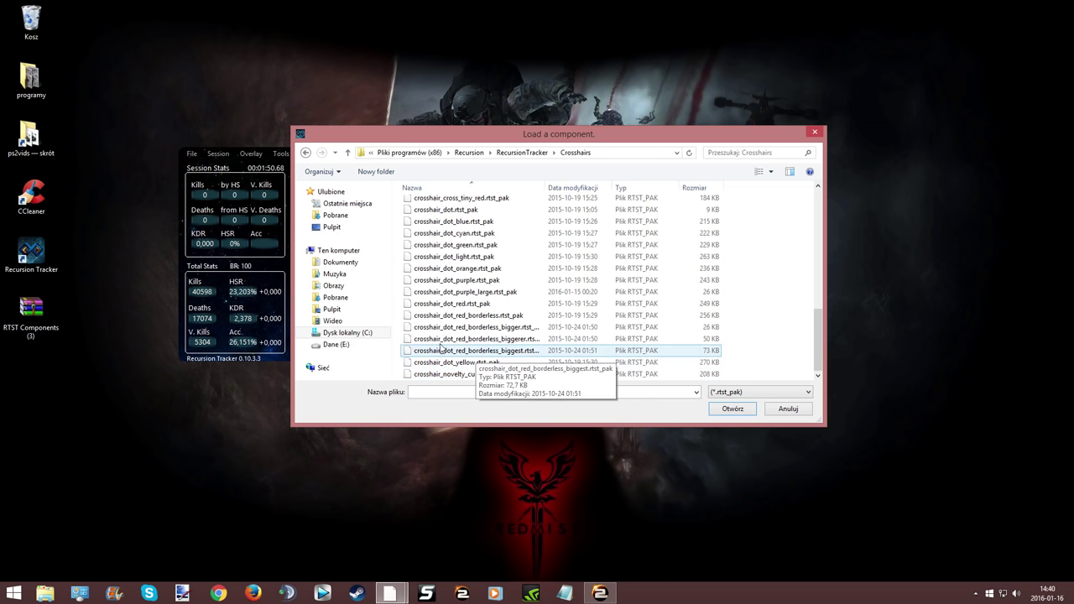
scroll(470, 327, up, 4)
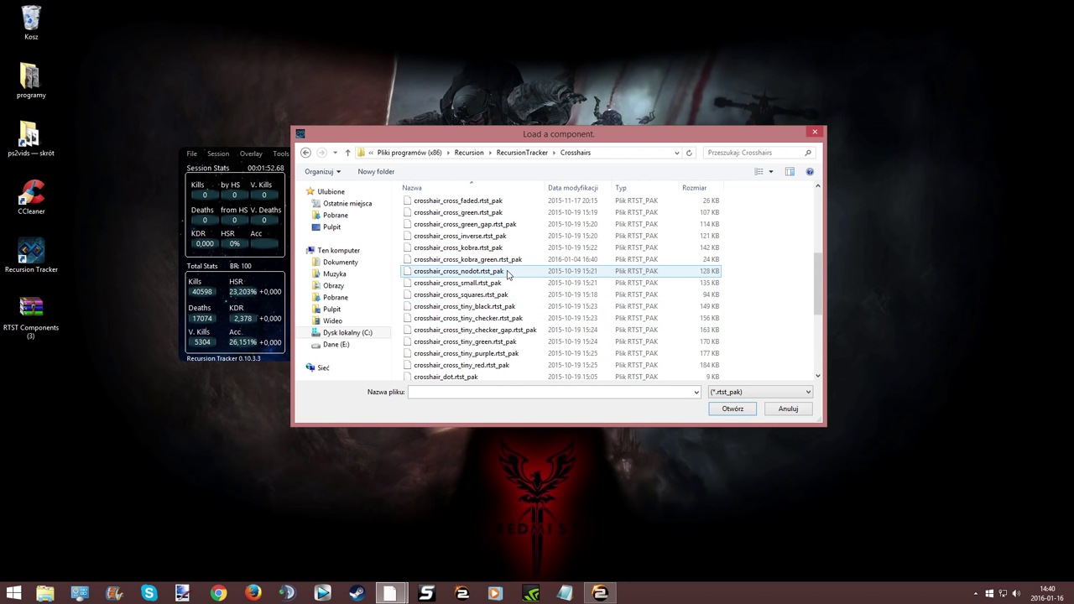
scroll(496, 277, up, 3)
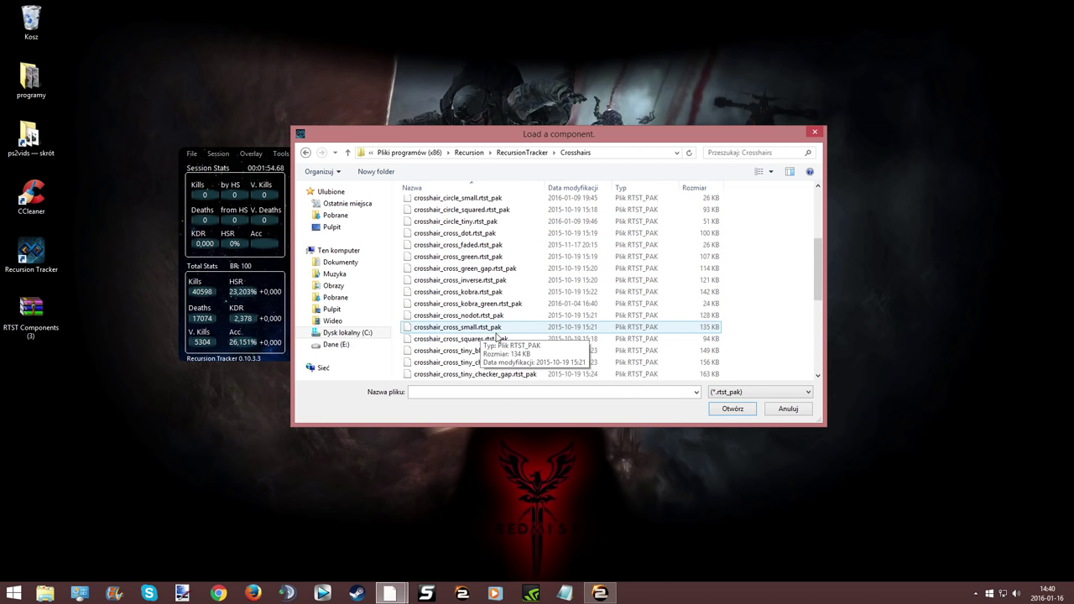
scroll(504, 351, down, 2)
scroll(505, 352, down, 4)
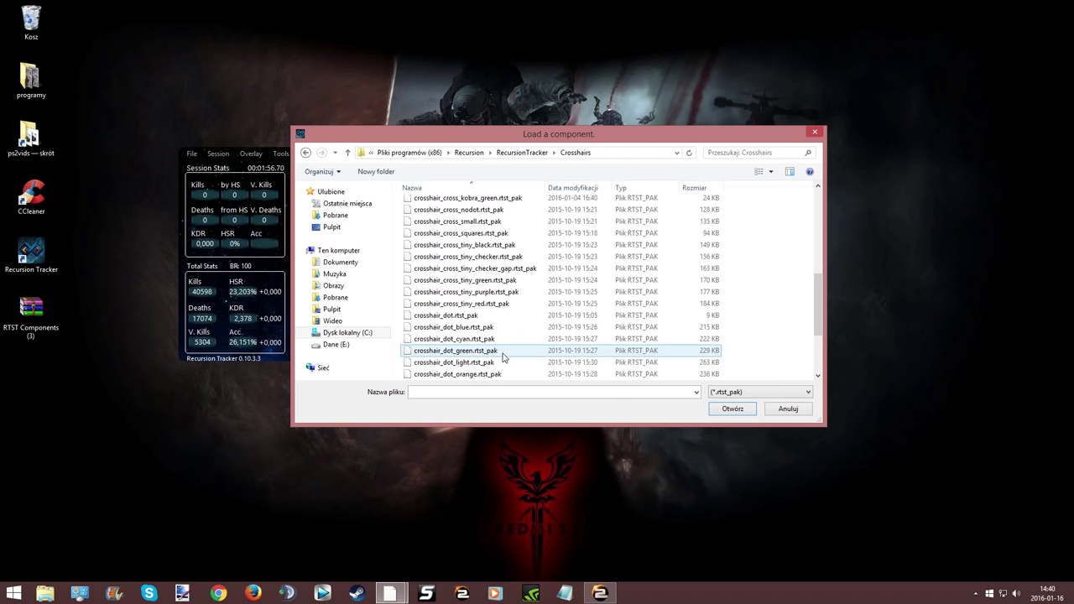
scroll(510, 354, up, 5)
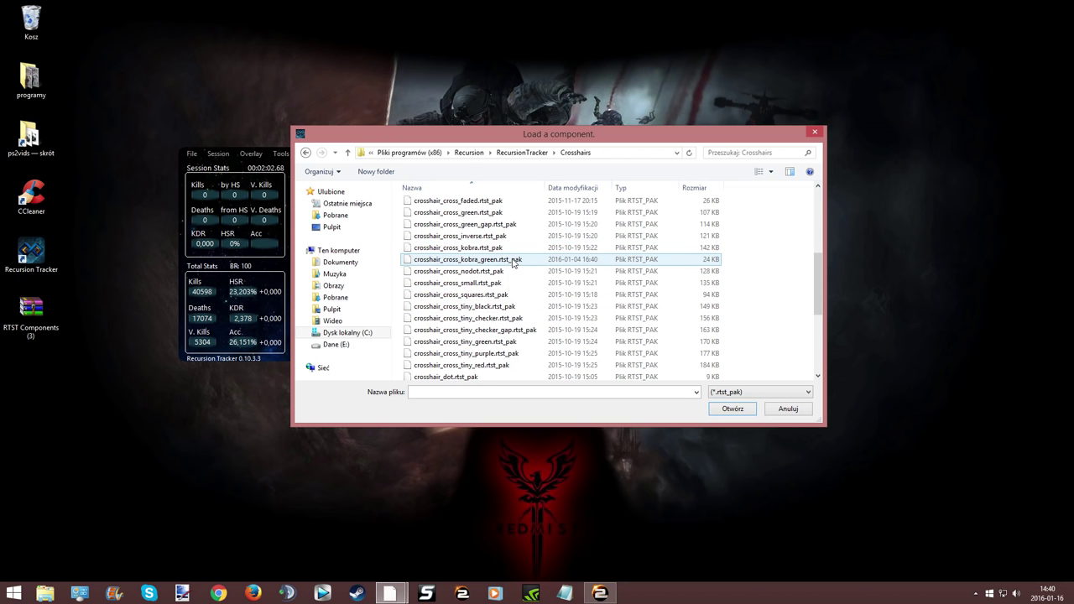
double_click(513, 258)
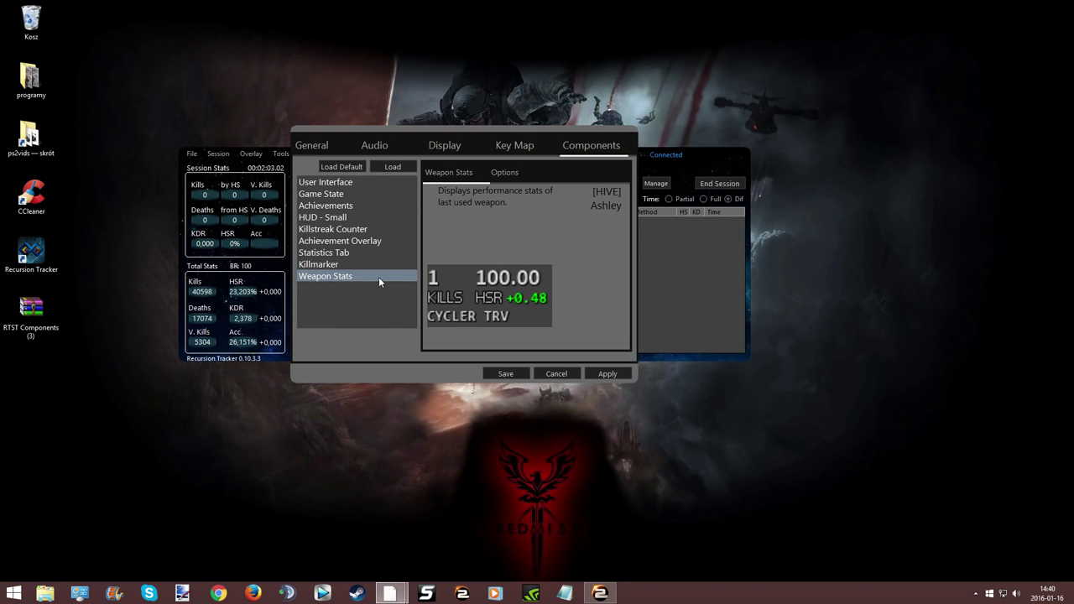
Check the Weapon Stats and CH - Kobra (Green) previews, then launch the game from the taskbar
click(339, 280)
click(342, 288)
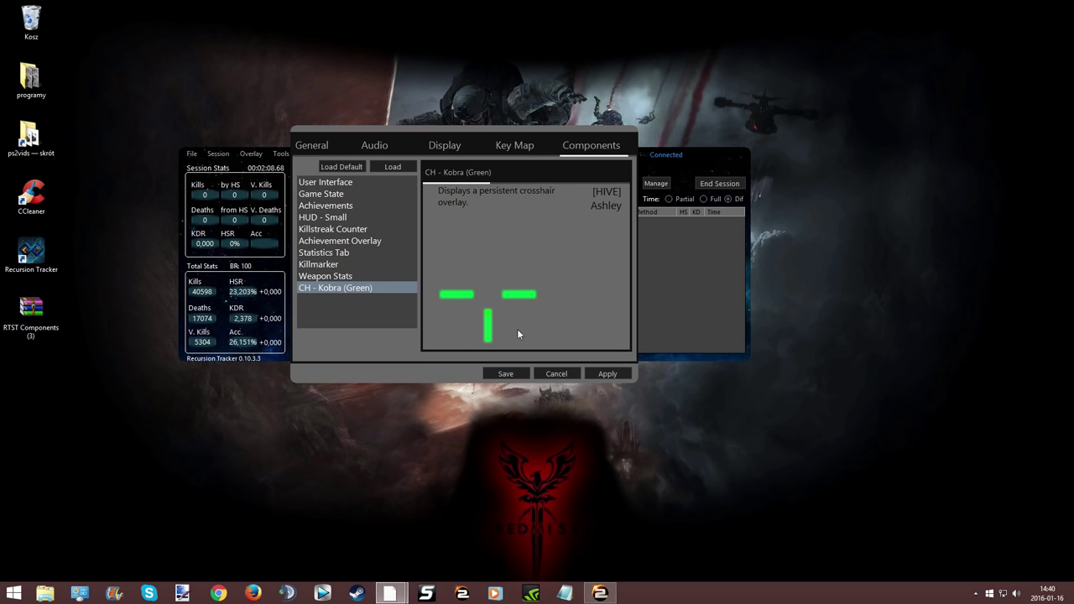
click(600, 593)
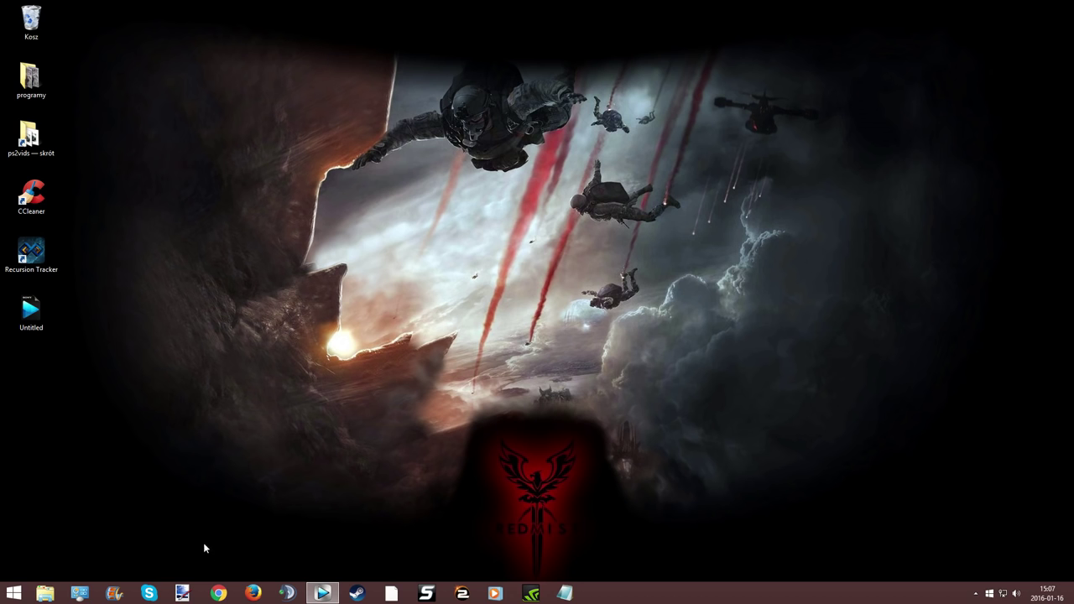
Search Google for 'recursion stat tracker sound pack' in Chrome
click(218, 593)
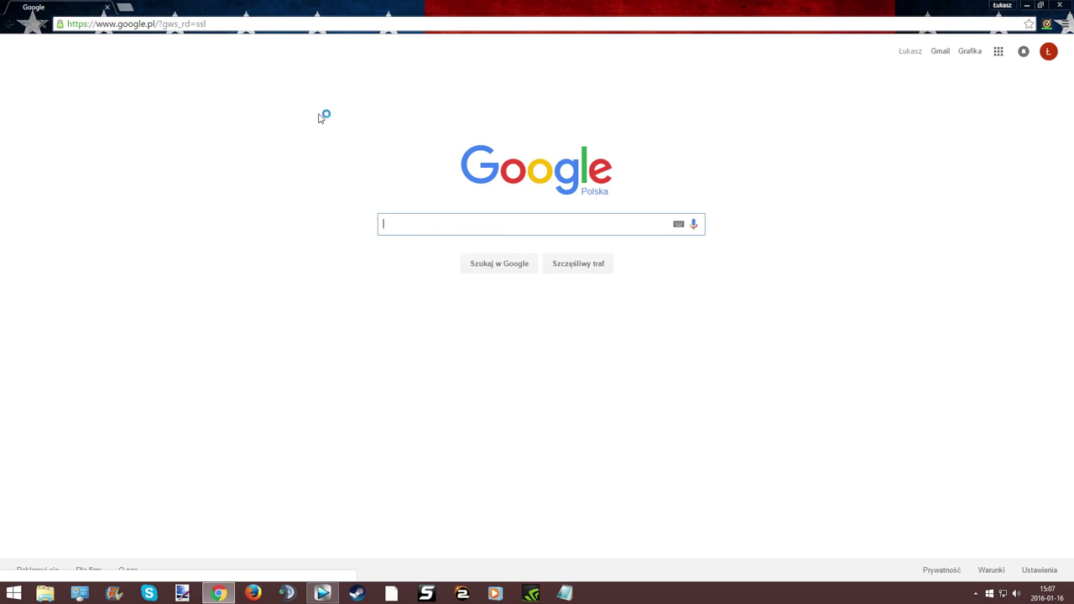
text(recu)
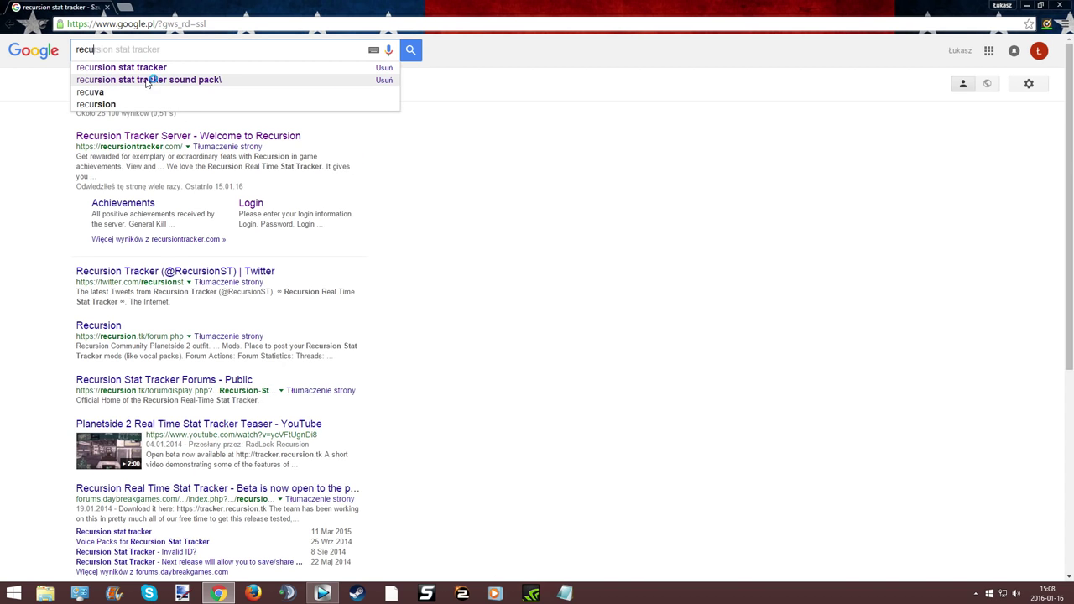
click(126, 68)
click(172, 50)
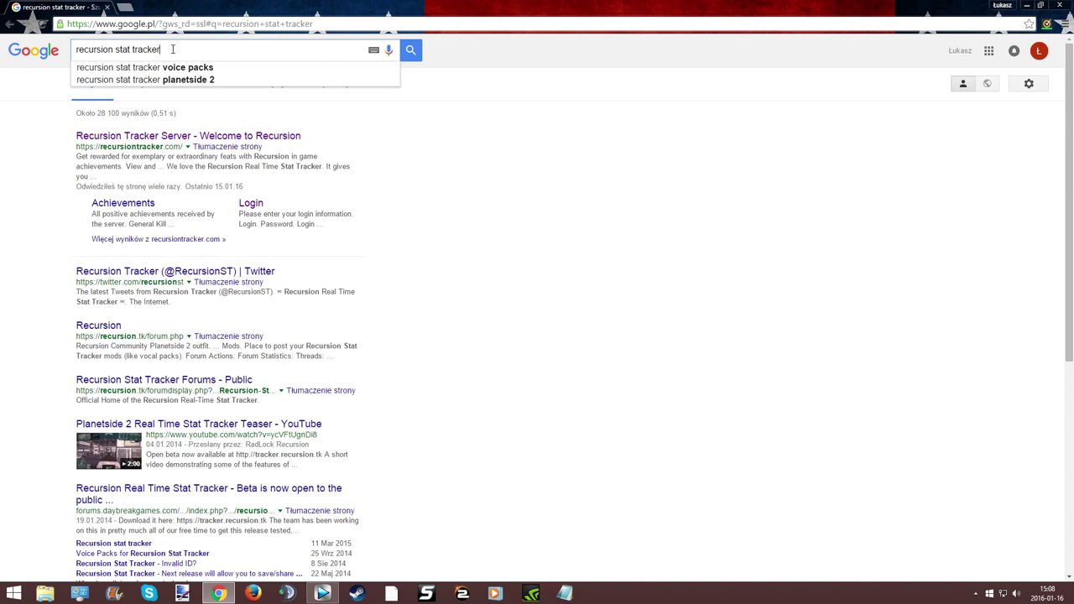
text( sound pack)
key(Return)
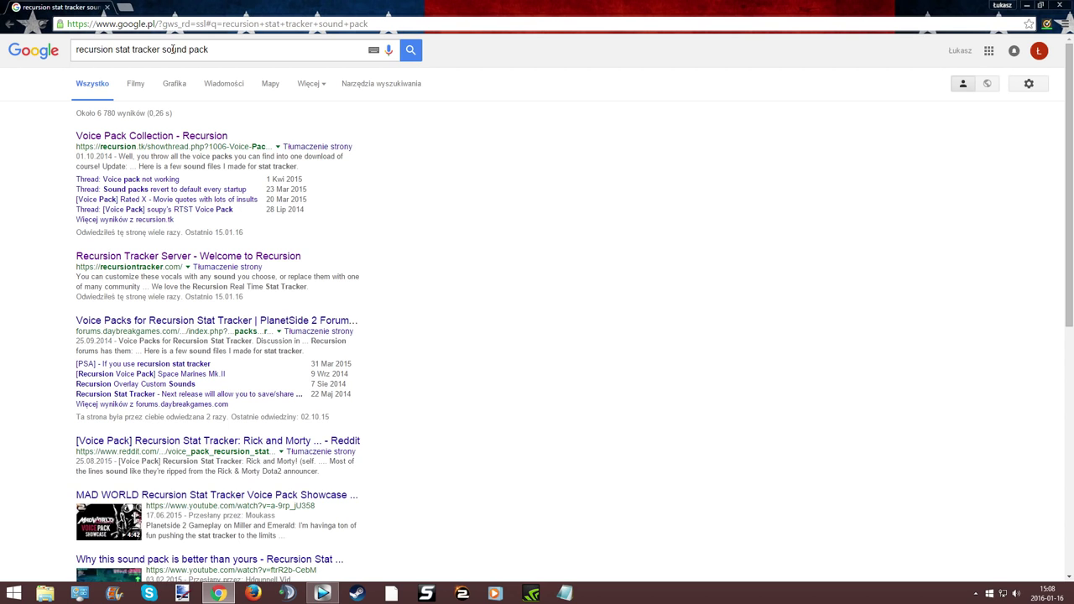
Open the Voice Pack Collection thread and follow the MLG voice pack link to MEGA
click(178, 139)
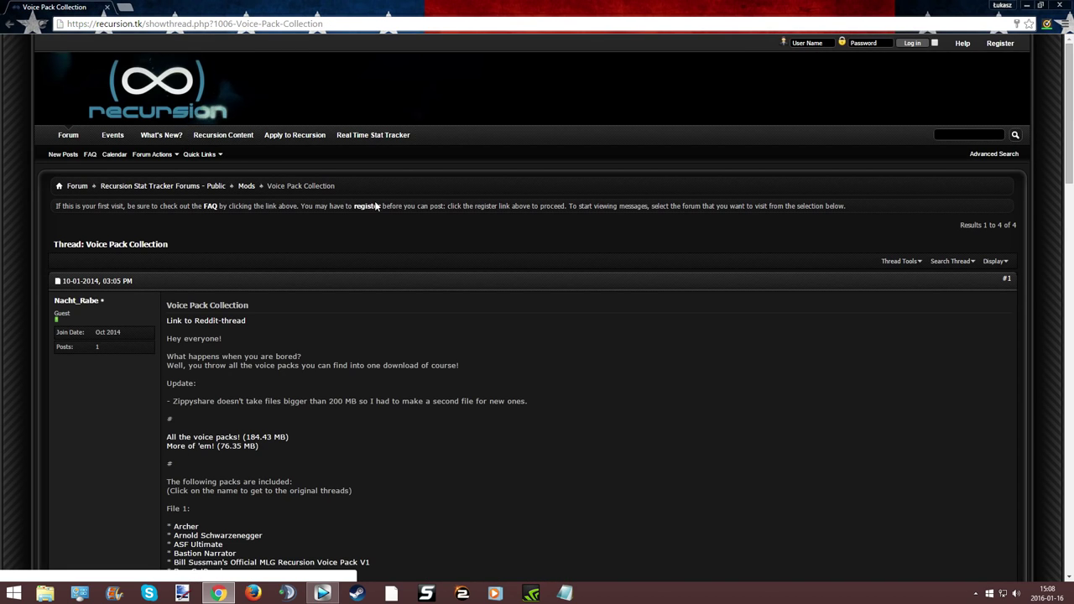
scroll(349, 264, down, 3)
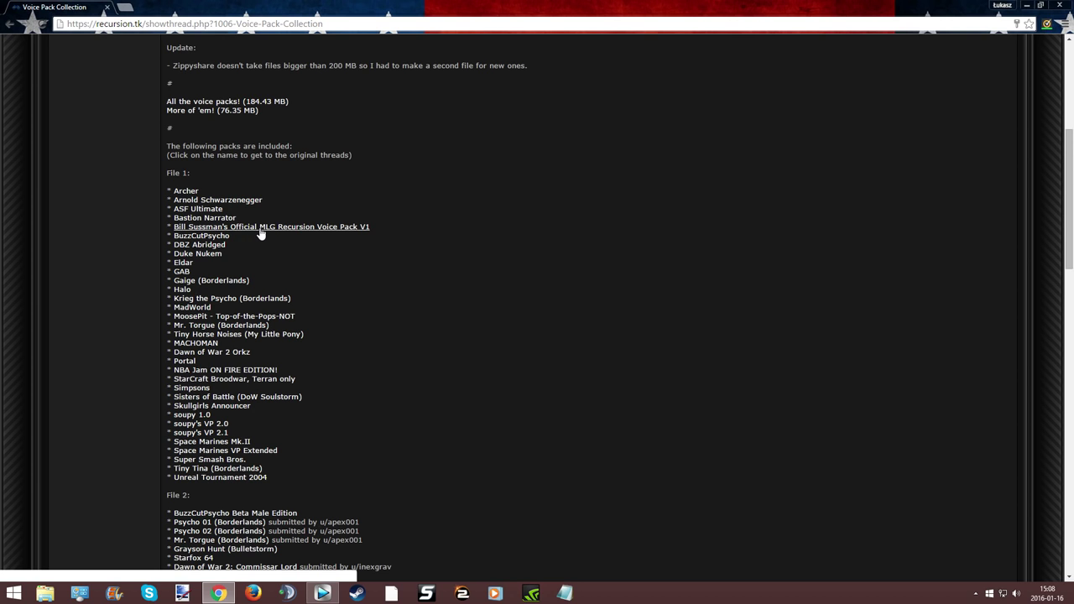
click(261, 233)
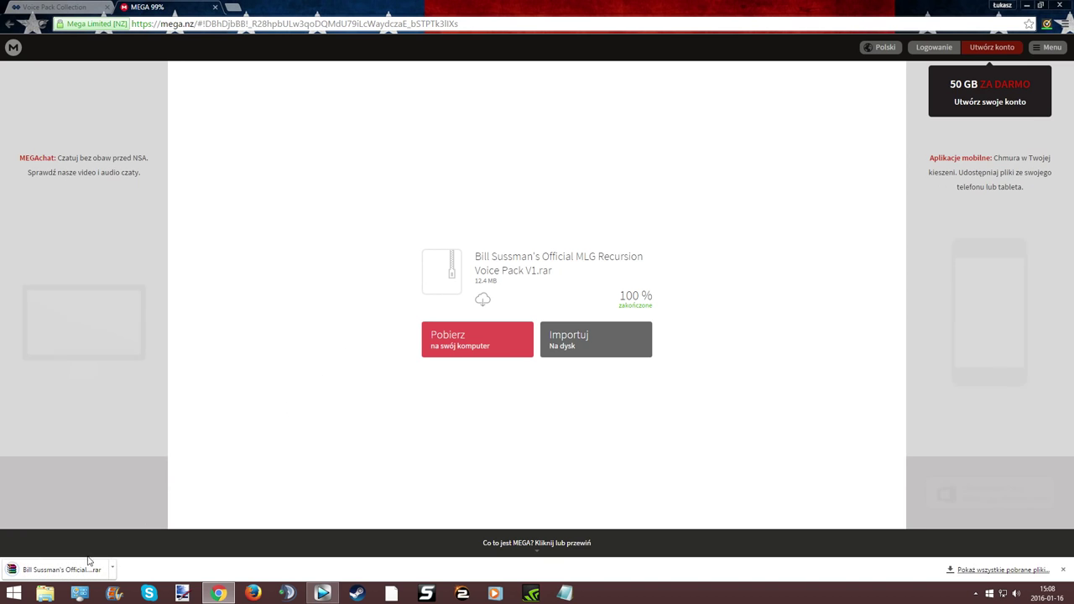
Save the voice pack .rar to the desktop and extract its files there with WinRAR
key(super+Down)
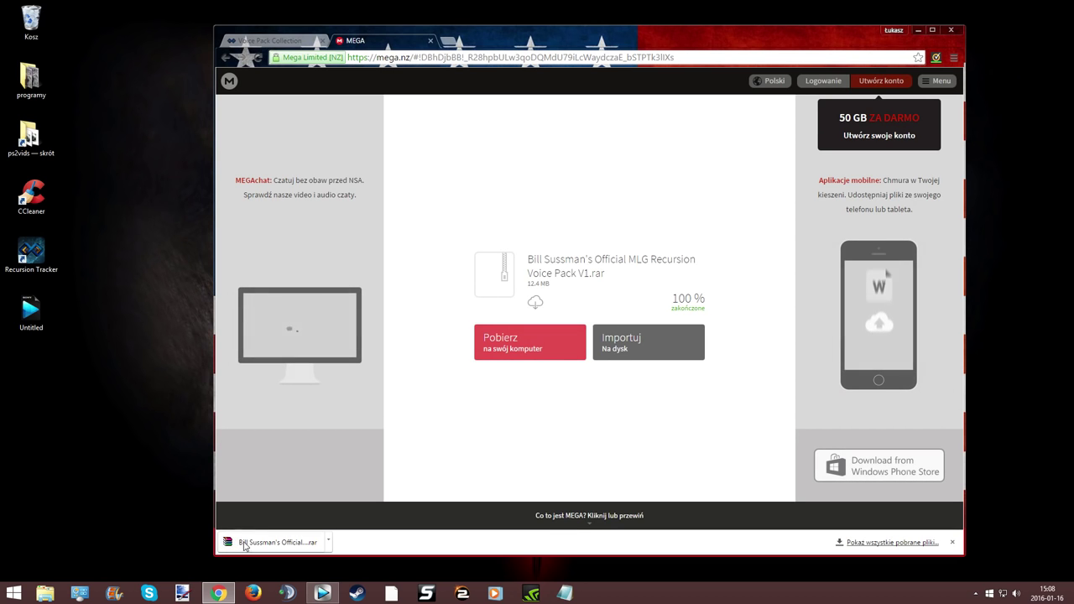
drag(244, 546, 100, 381)
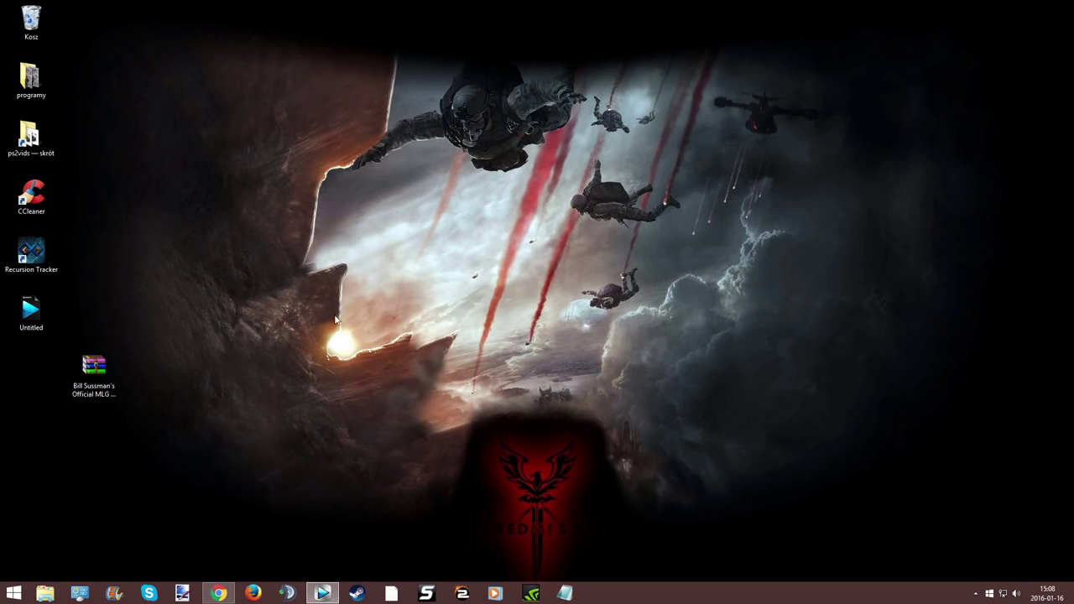
double_click(94, 369)
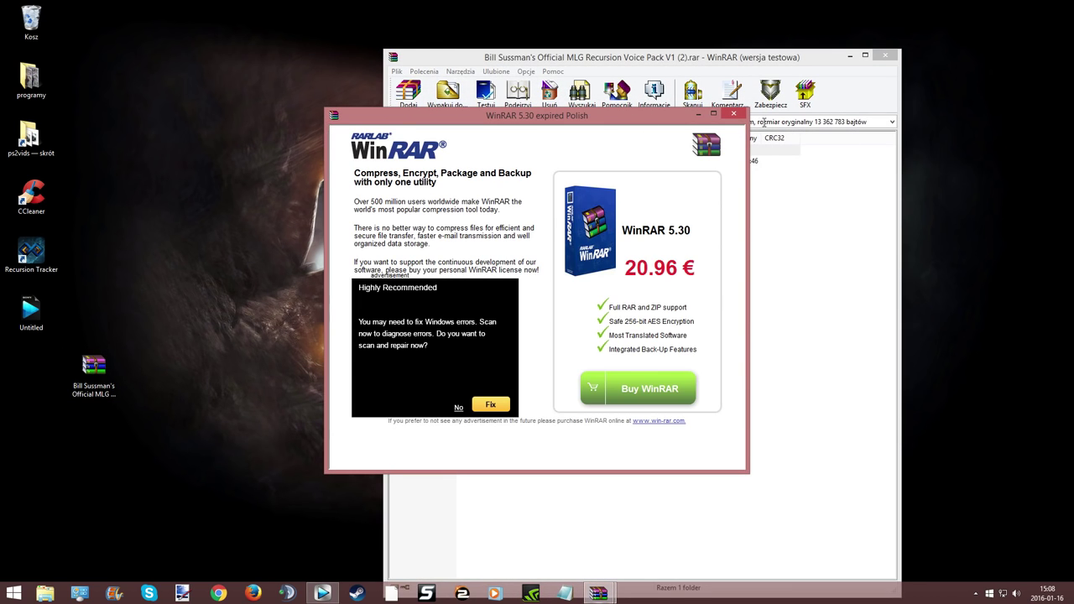
click(737, 115)
double_click(420, 161)
mouse_move(465, 229)
mouse_down()
mouse_move(438, 213)
mouse_move(403, 164)
mouse_move(324, 210)
mouse_move(232, 200)
mouse_up()
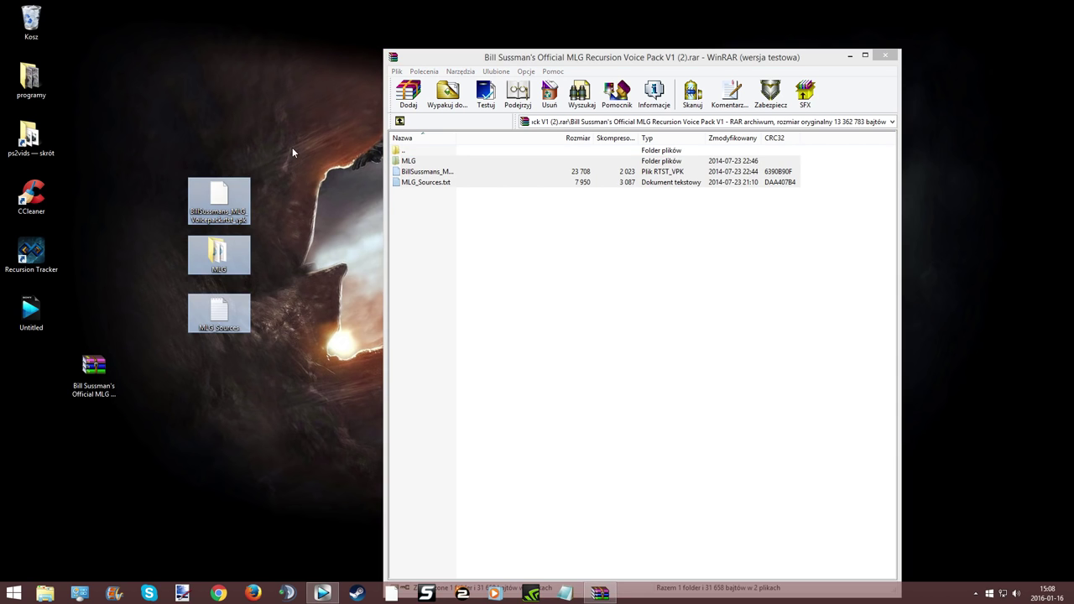
key(Escape)
Move the MLG folder, .rtst_vpk file and MLG_Sources into the RecursionTracker install folder
right_click(45, 253)
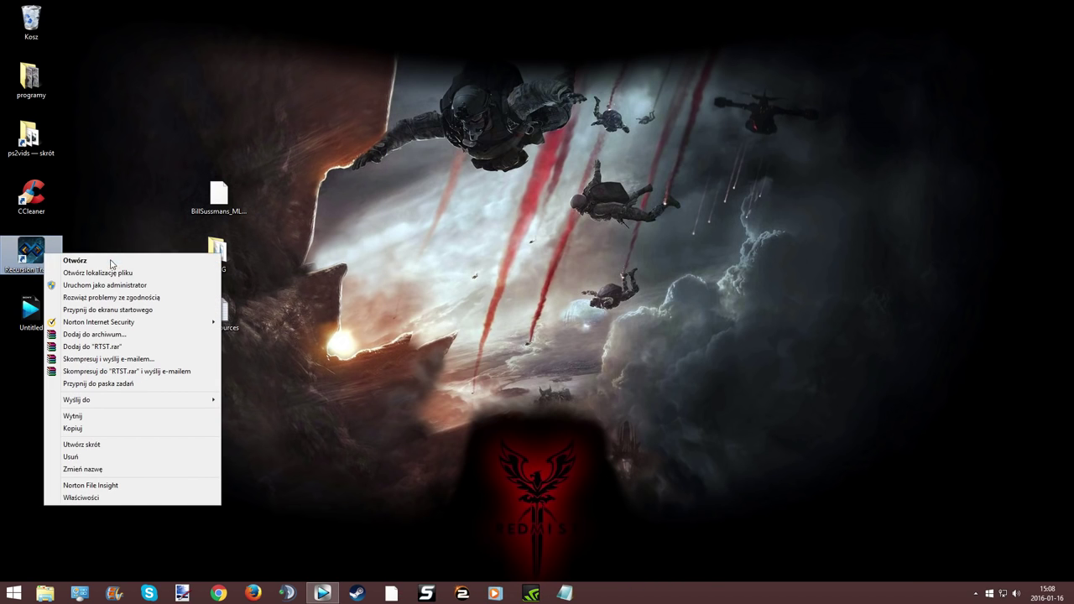
click(109, 273)
mouse_move(282, 344)
mouse_down()
mouse_move(227, 198)
mouse_move(927, 345)
mouse_up()
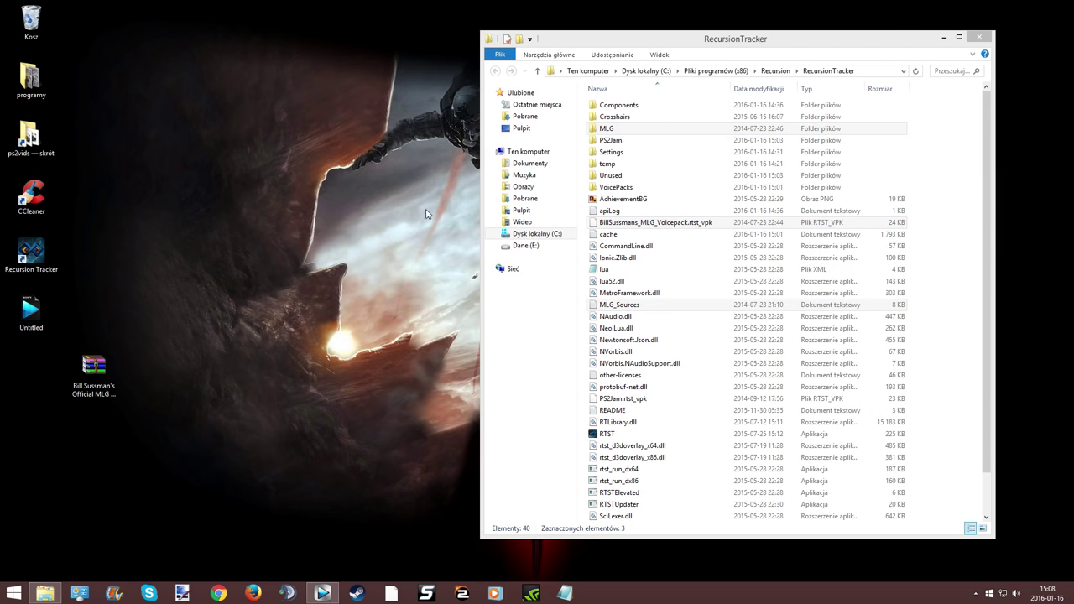
double_click(605, 128)
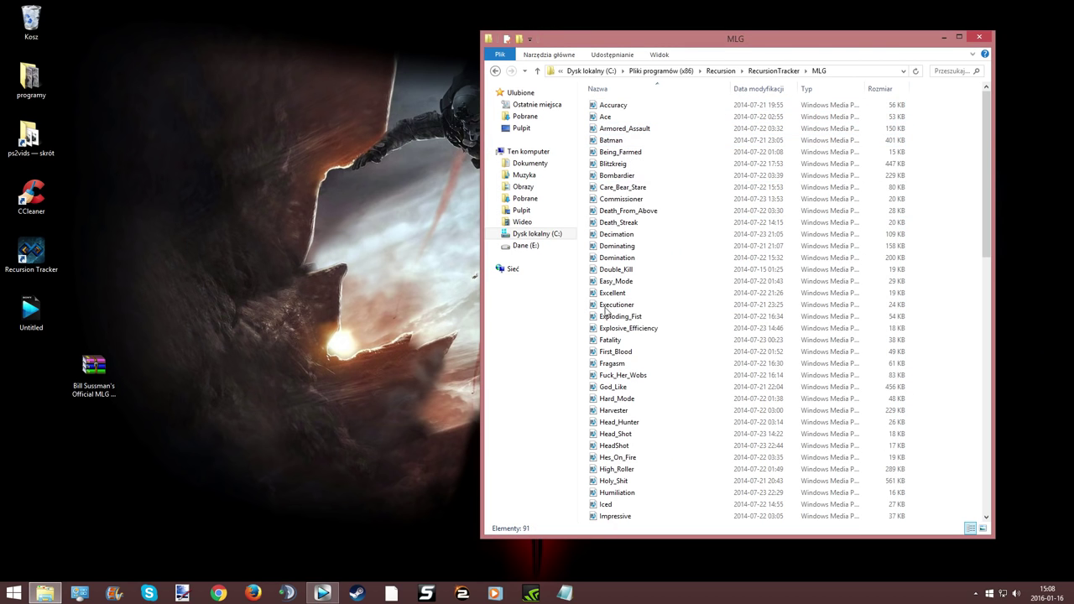
click(495, 70)
drag(97, 369, 34, 384)
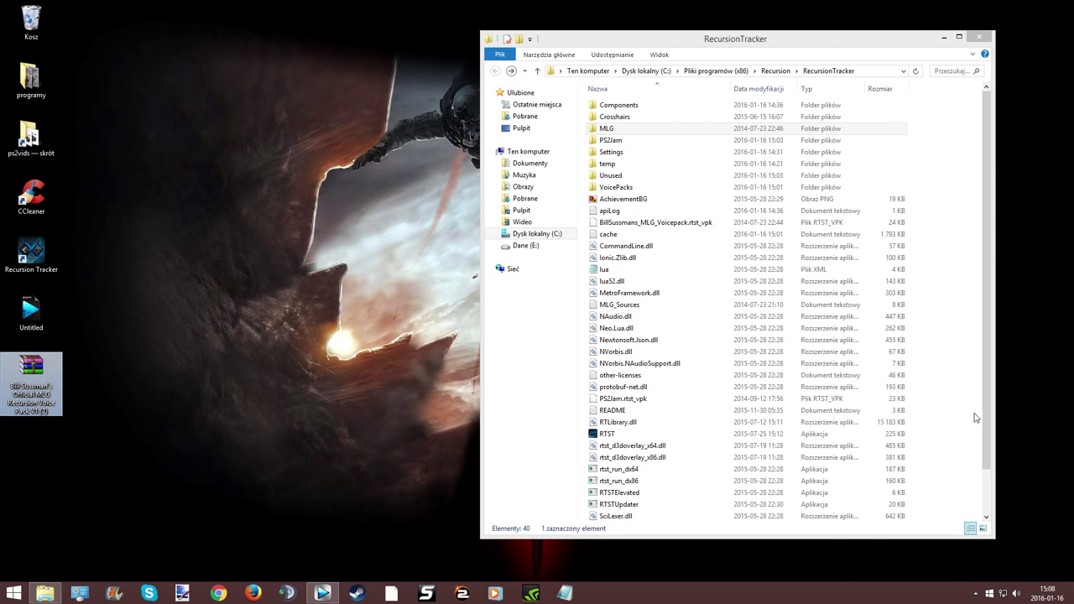
click(979, 39)
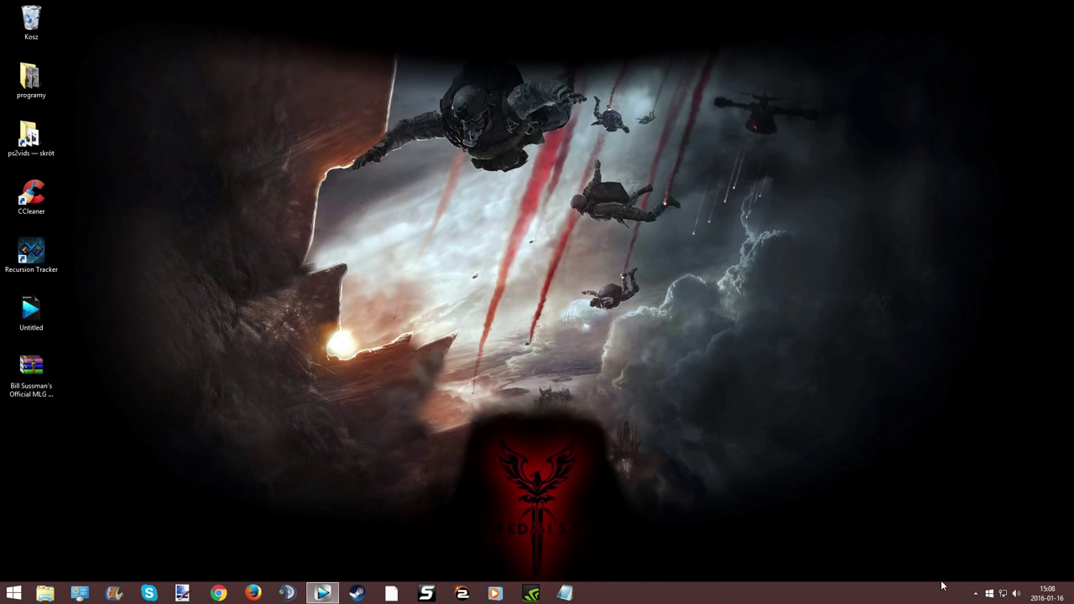
In Audio settings, load BillSussmans_MLG_Voicepack.rtst_vpk as the voice pack instead of PS2Jam
click(391, 593)
click(282, 155)
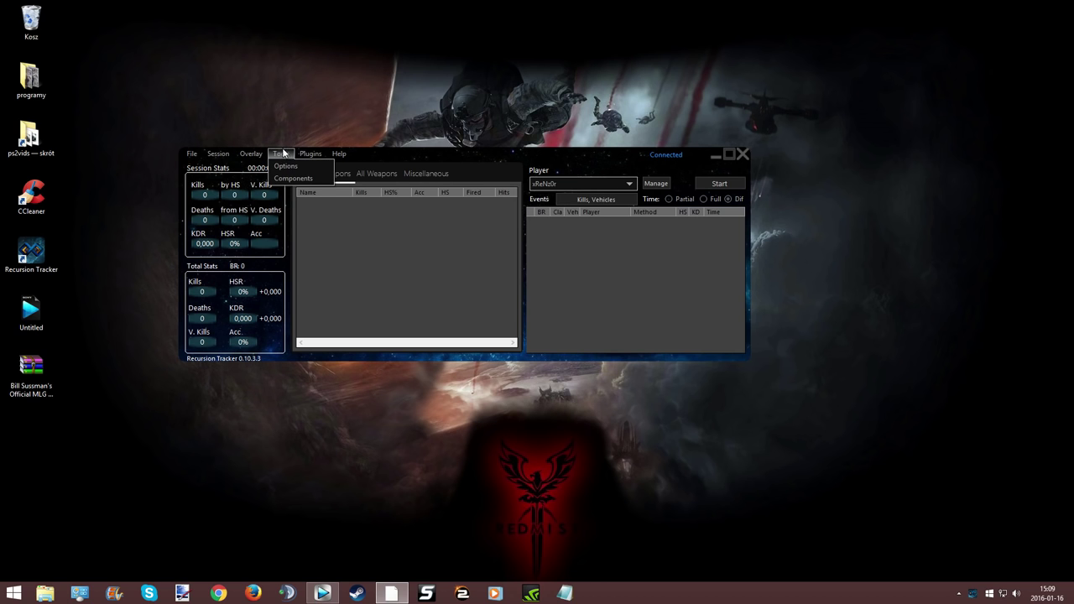
click(285, 166)
click(376, 146)
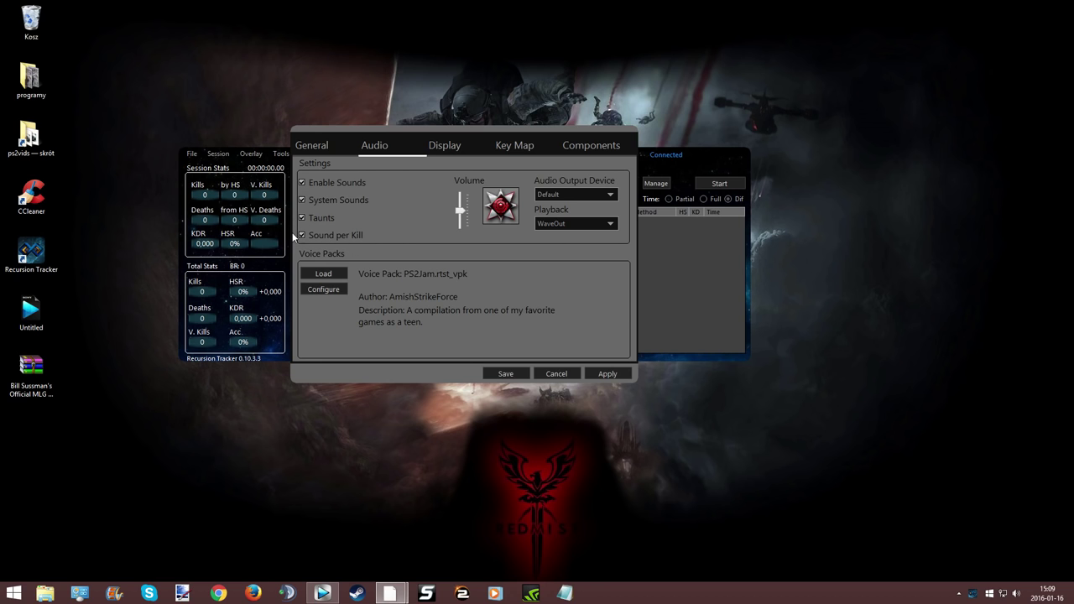
click(336, 274)
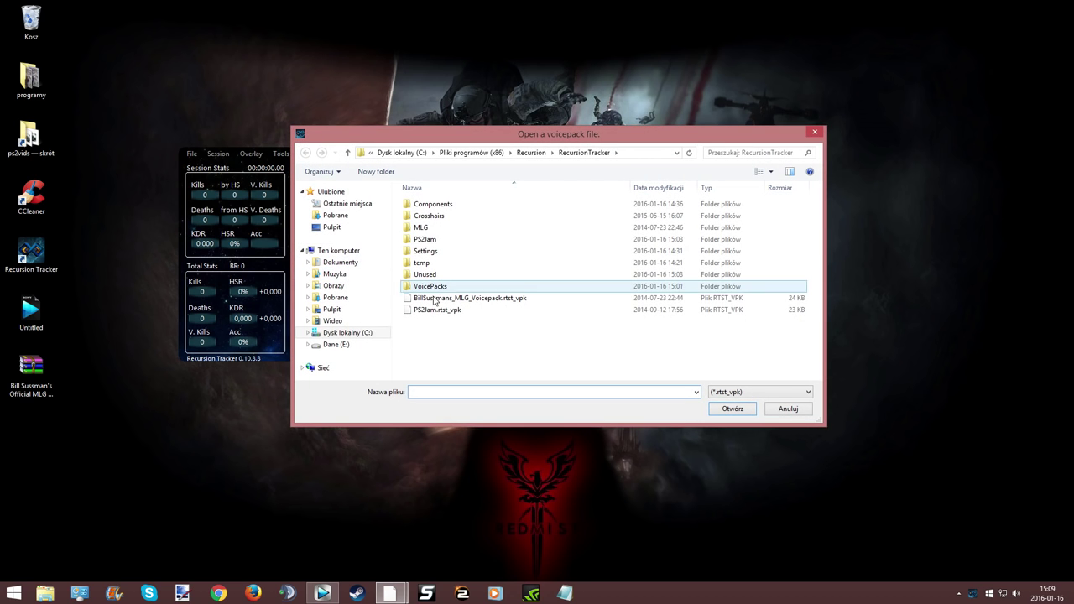
click(430, 310)
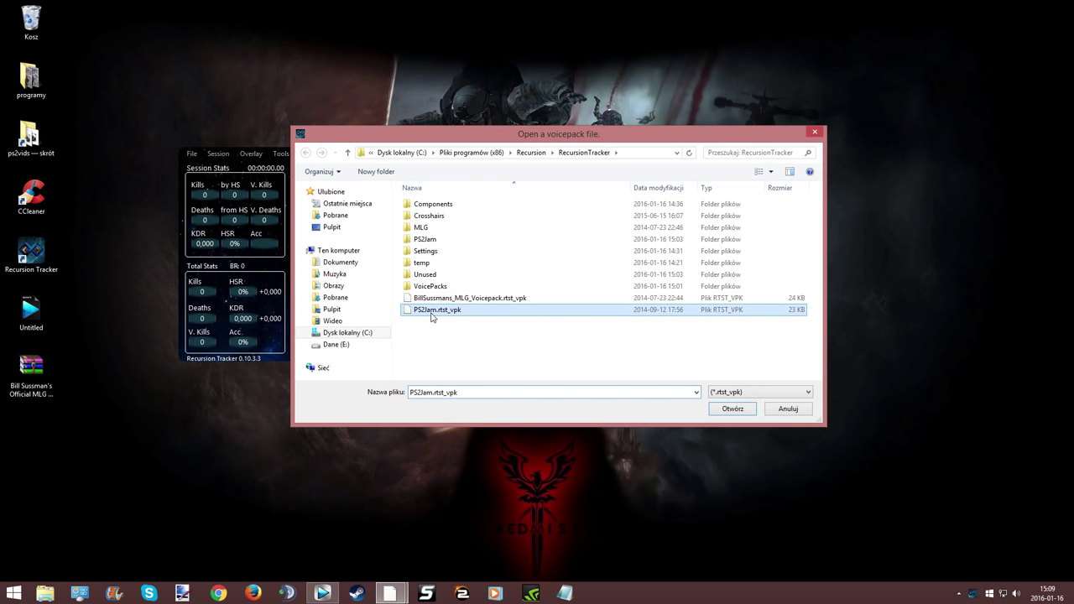
click(424, 299)
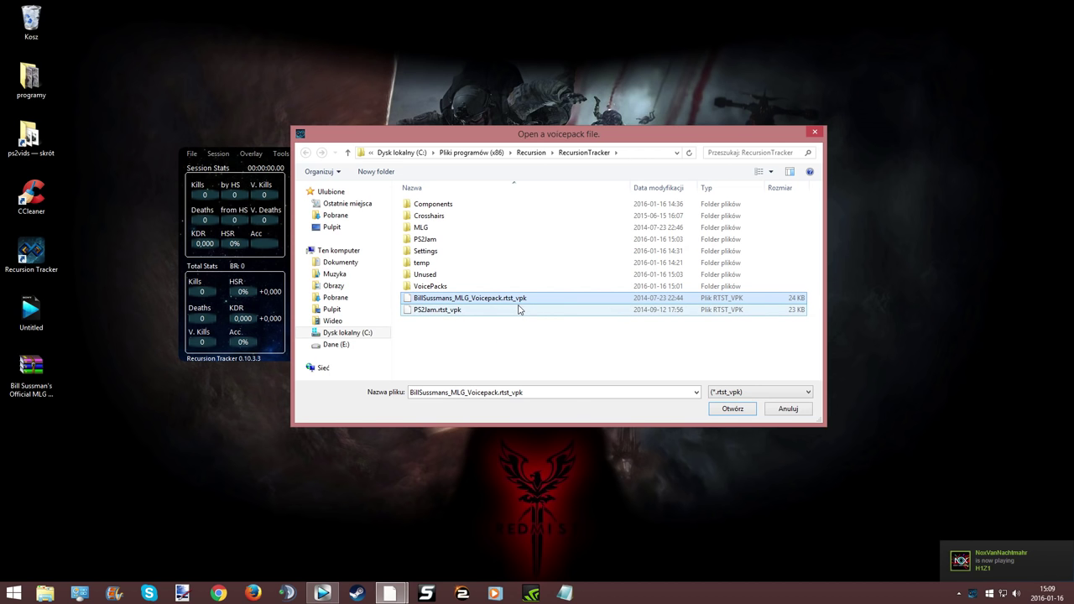
double_click(525, 299)
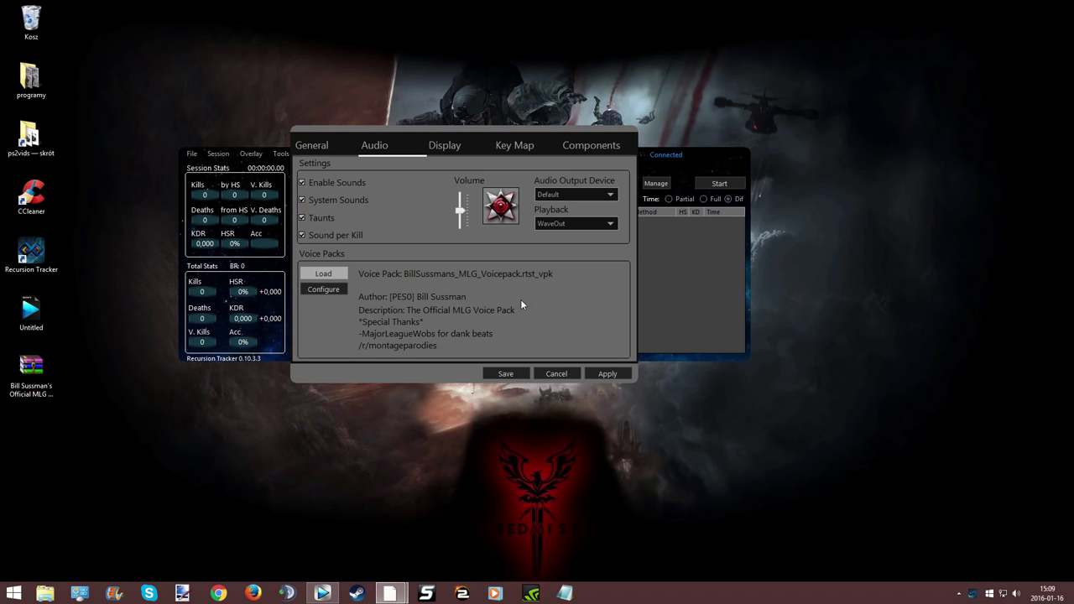
Open the MLG pack's achievement editor and preview the DOUBLE_KILL and TRIPLE_KILL sounds
click(332, 291)
drag(354, 168, 360, 344)
click(261, 343)
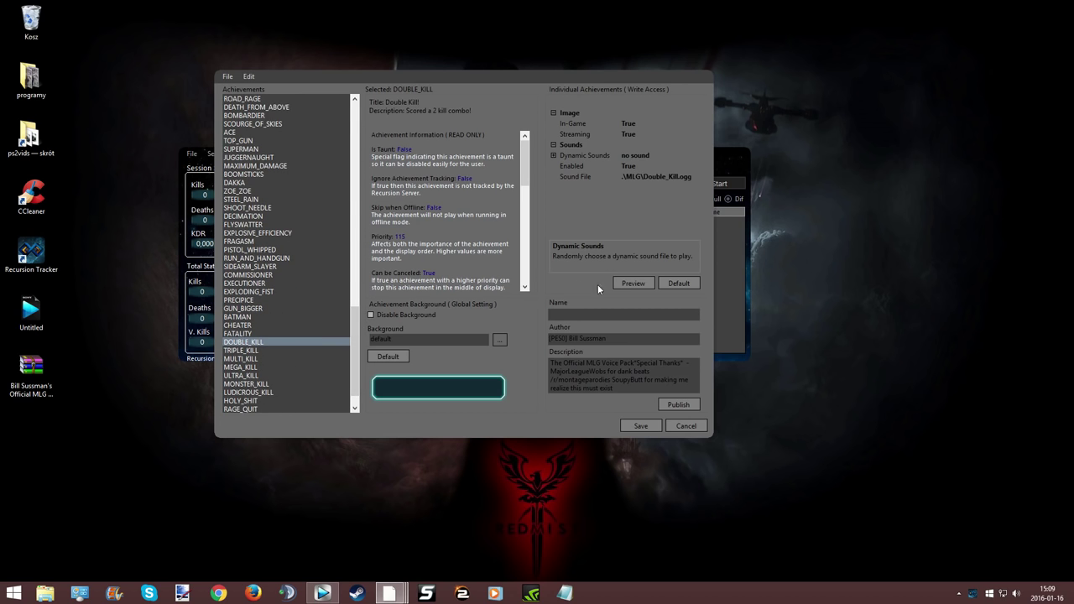
click(623, 284)
click(286, 350)
click(626, 284)
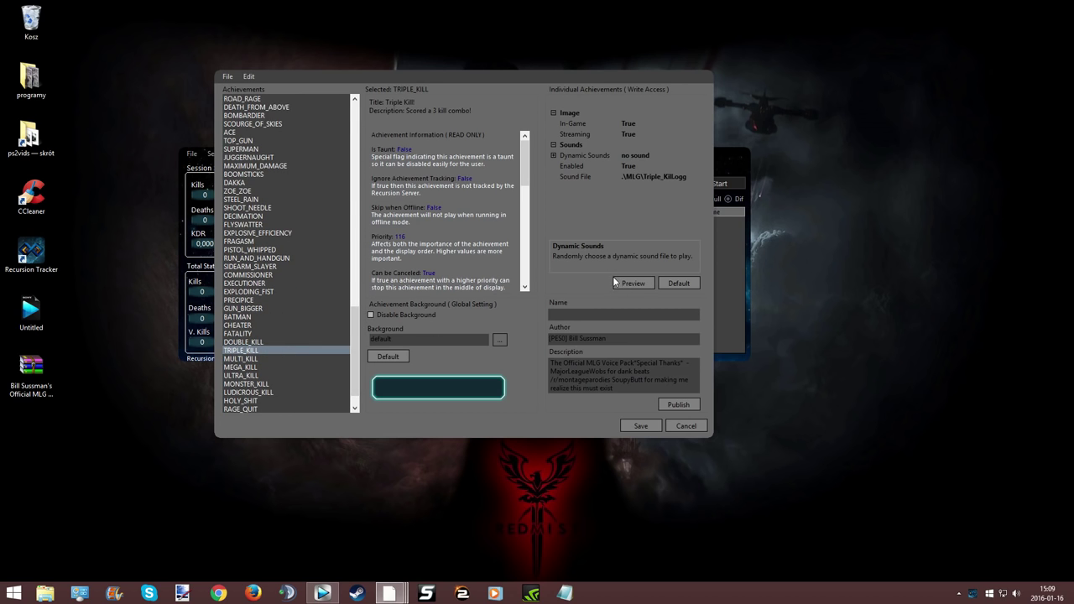
Preview the MULTI_KILL, MEGA_KILL and ULTRA_KILL sounds, then shift the editor window right
click(279, 358)
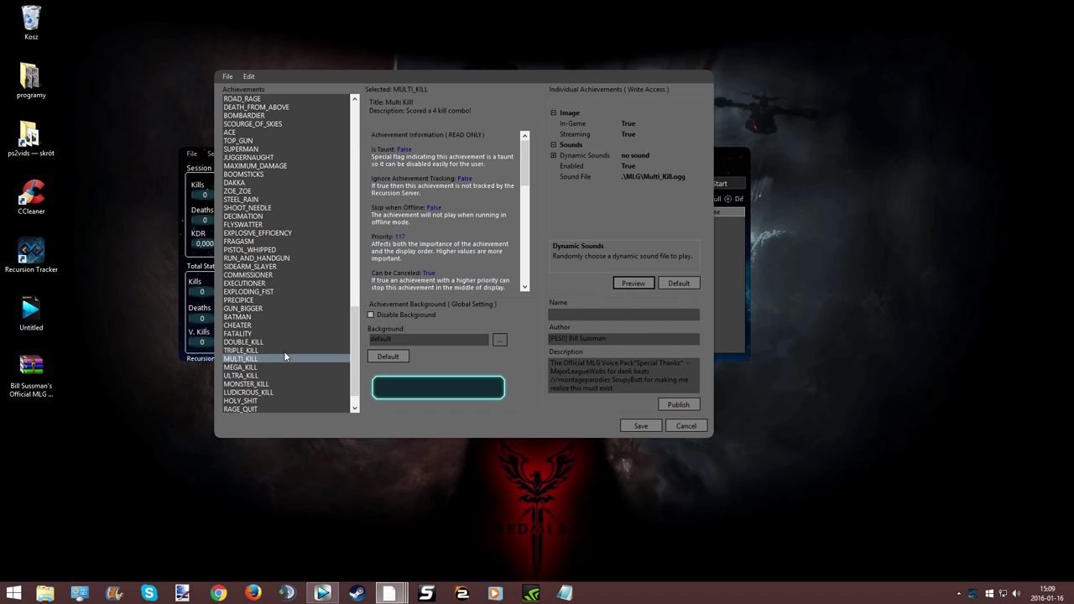
click(278, 367)
click(626, 283)
click(273, 375)
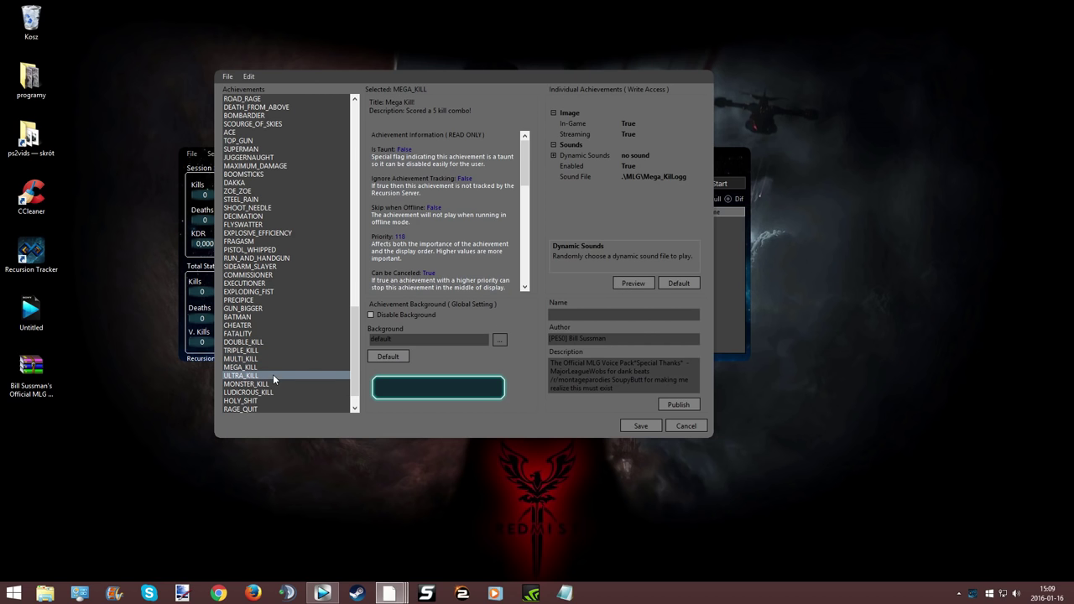
click(624, 284)
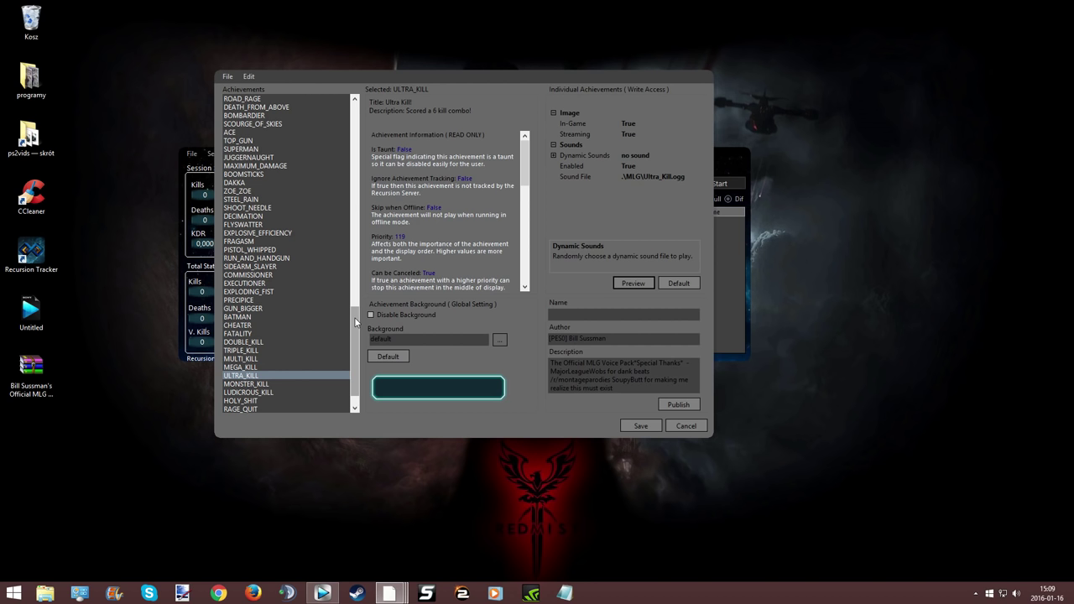
drag(428, 117, 464, 112)
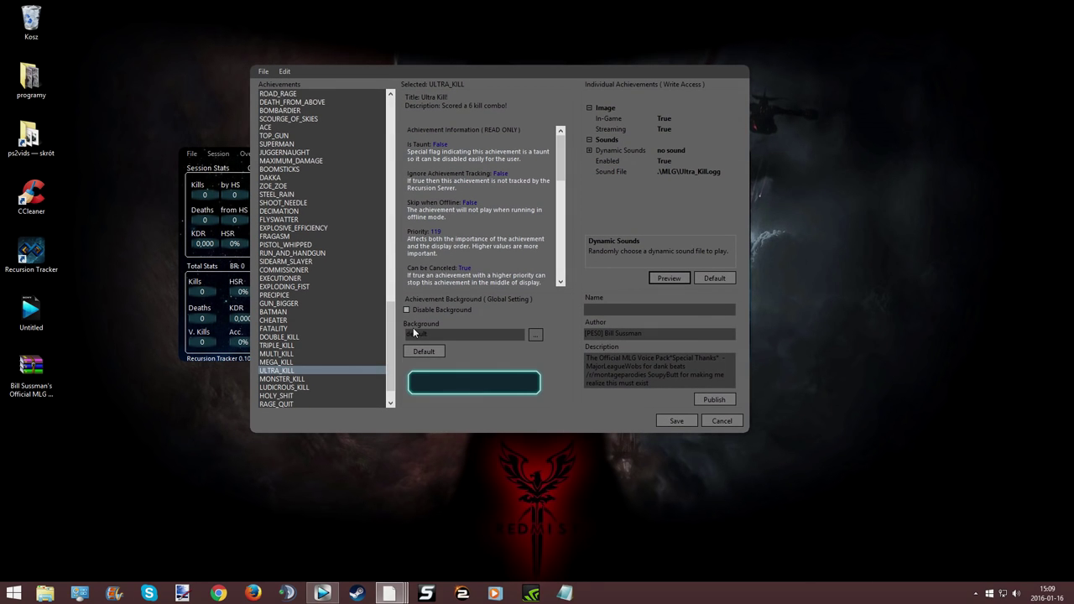